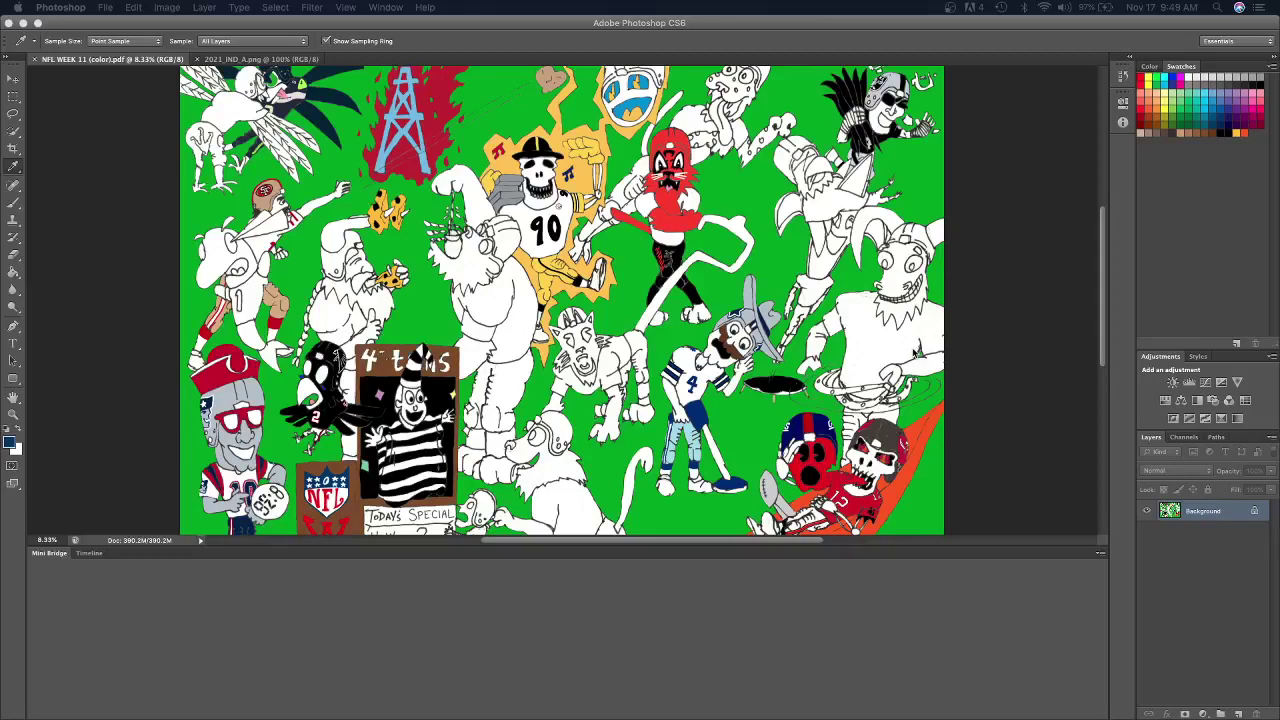
Zoom the NFL cartoon to 25% and scroll to the white horse's belt.
{"action": "left_click", "coordinate": [897, 37]}
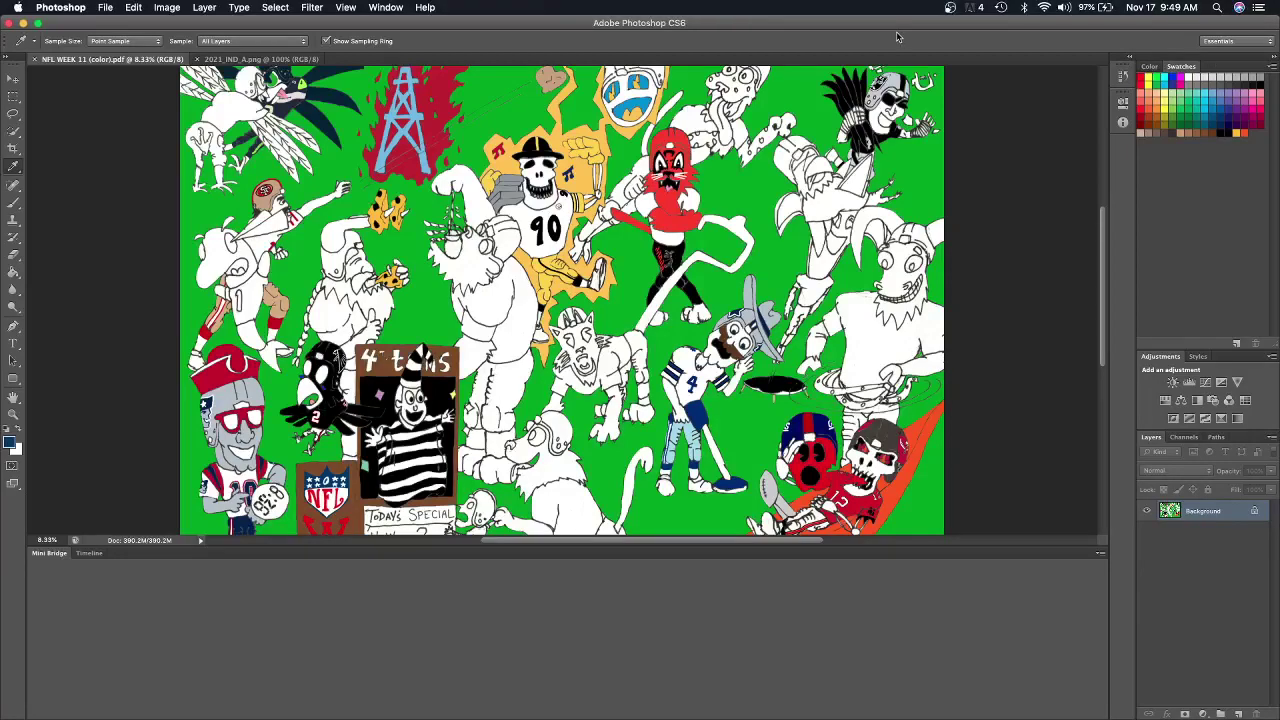
{"action": "key", "text": "super+equal"}
{"action": "key", "text": "super+equal"}
{"action": "key", "text": "super+equal"}
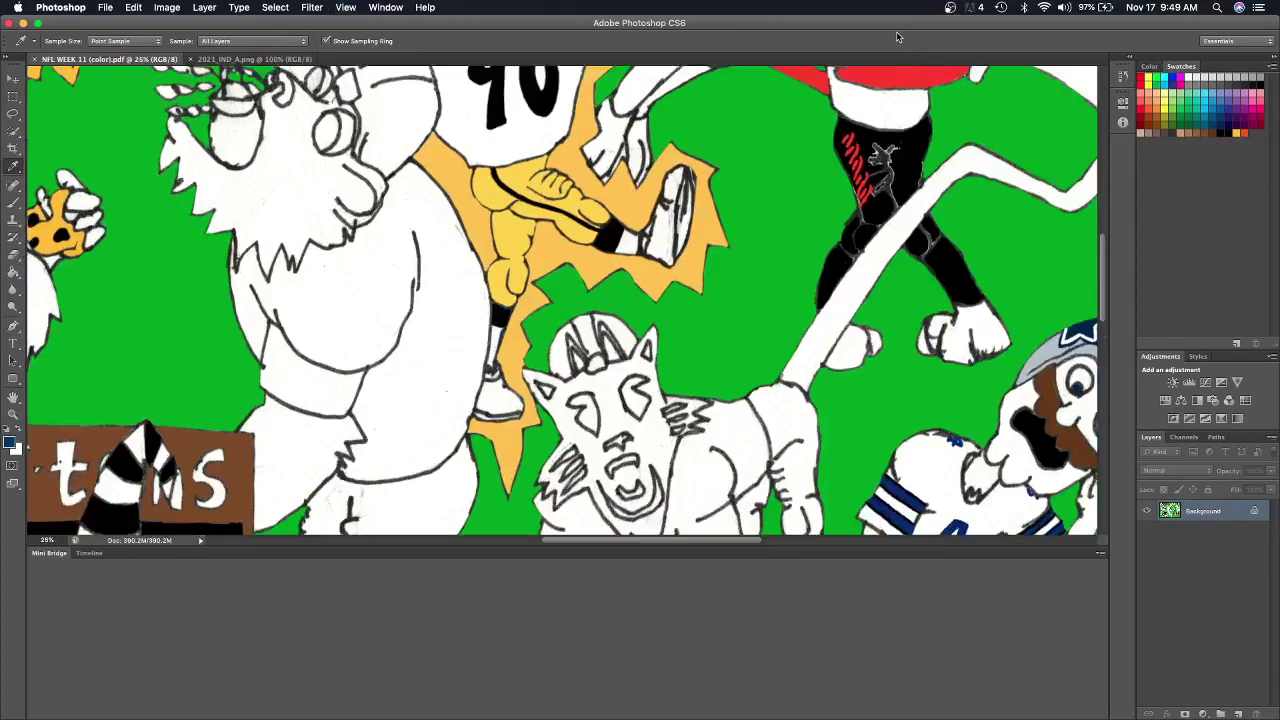
{"action": "scroll", "coordinate": [897, 37], "scroll_direction": "right", "scroll_amount": 10}
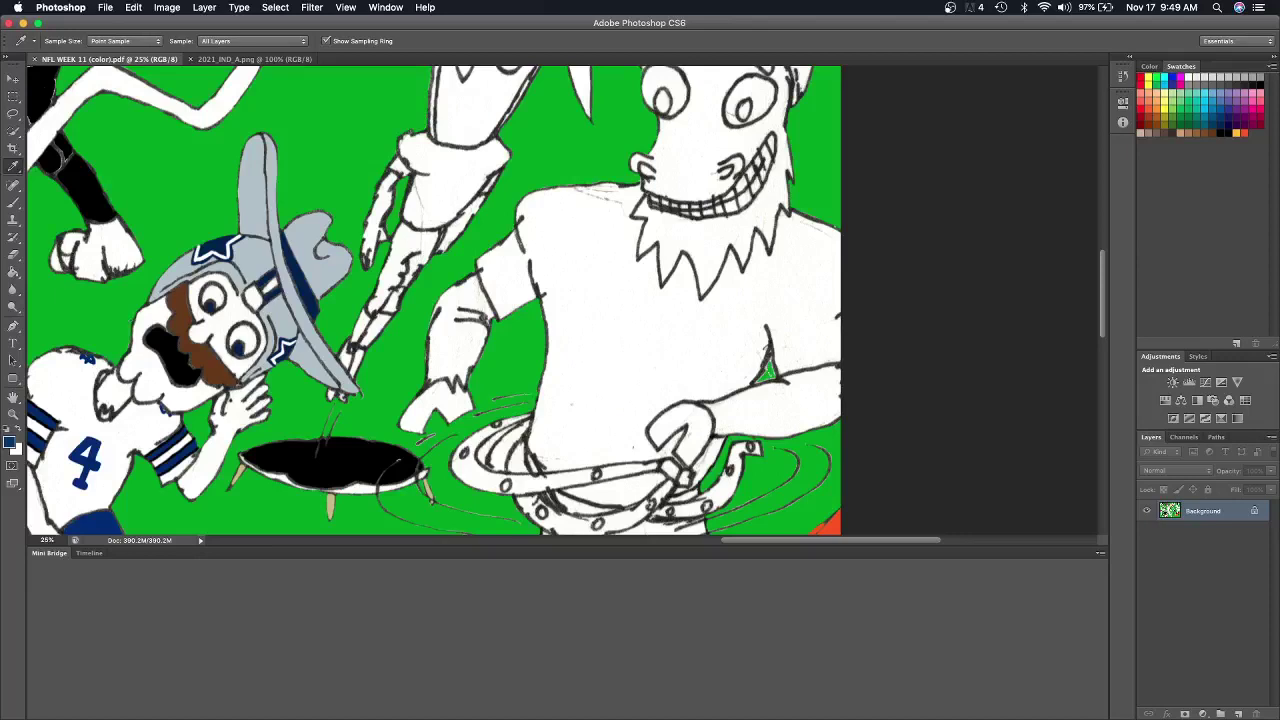
Fill the belt and the horseshoe's left curve, inner band and right arm with dark blue.
{"action": "left_click", "coordinate": [12, 272]}
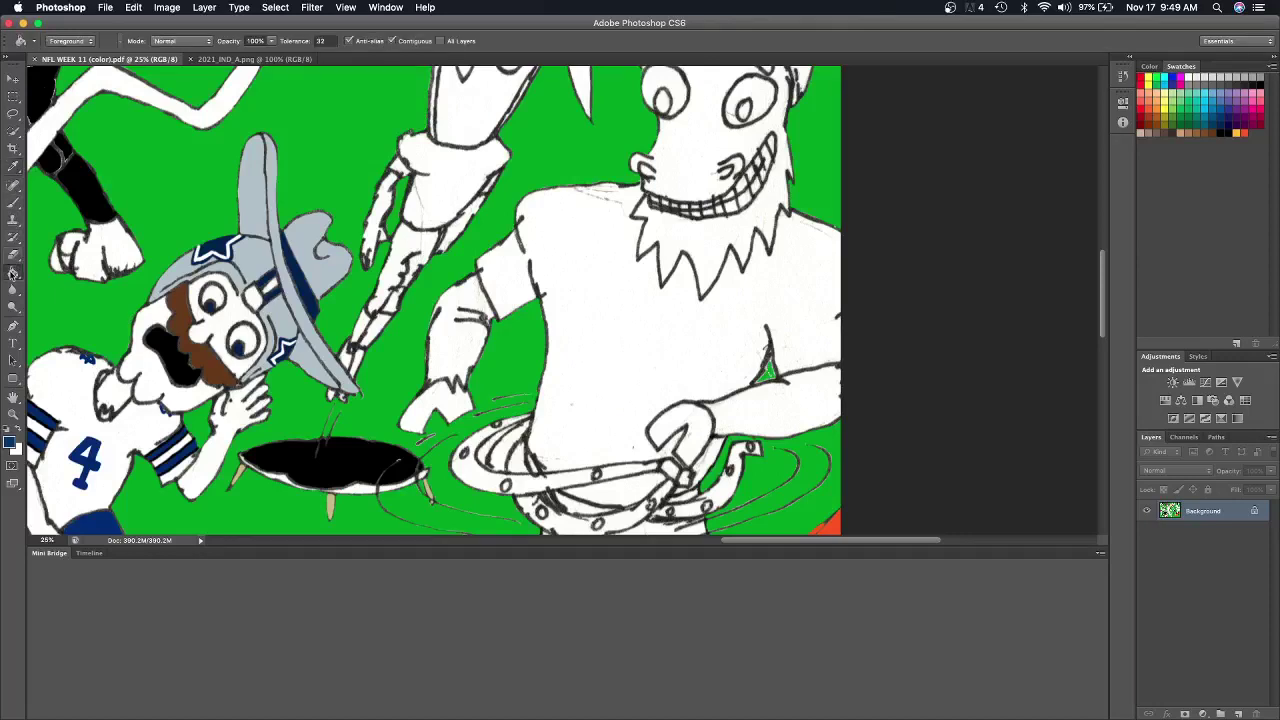
{"action": "left_click", "coordinate": [562, 488]}
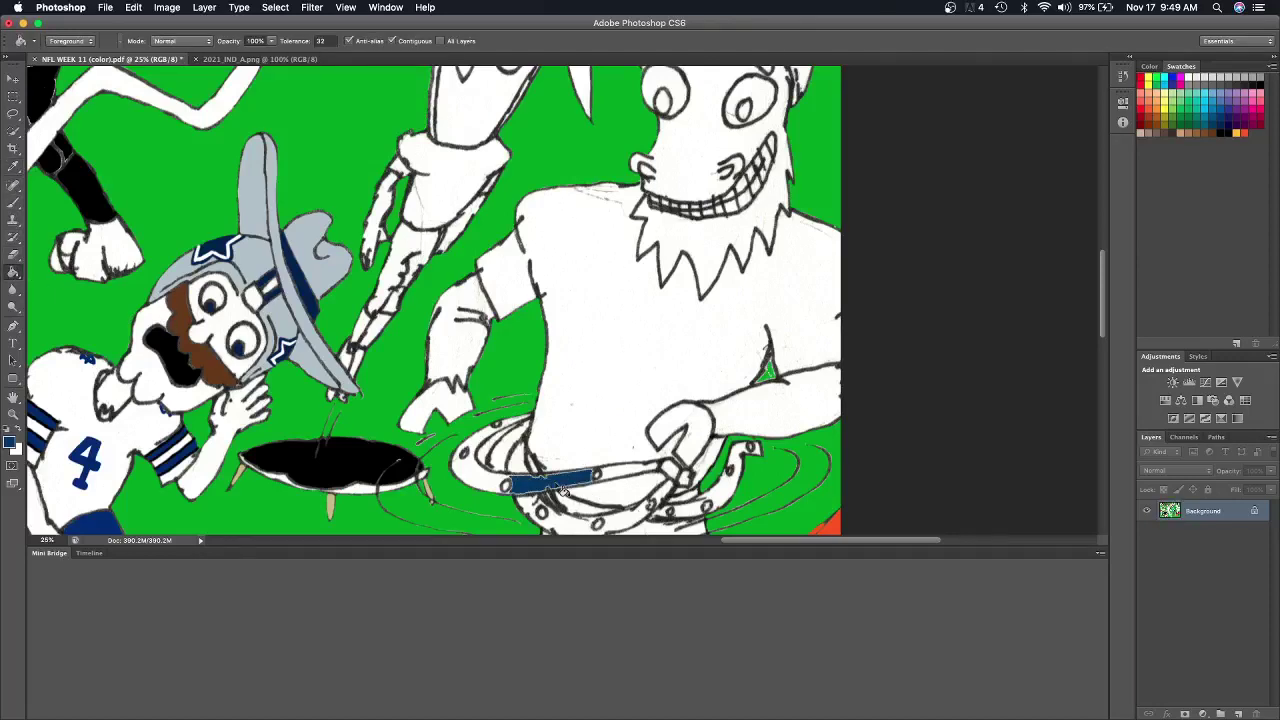
{"action": "left_click", "coordinate": [470, 481]}
{"action": "left_click", "coordinate": [513, 453]}
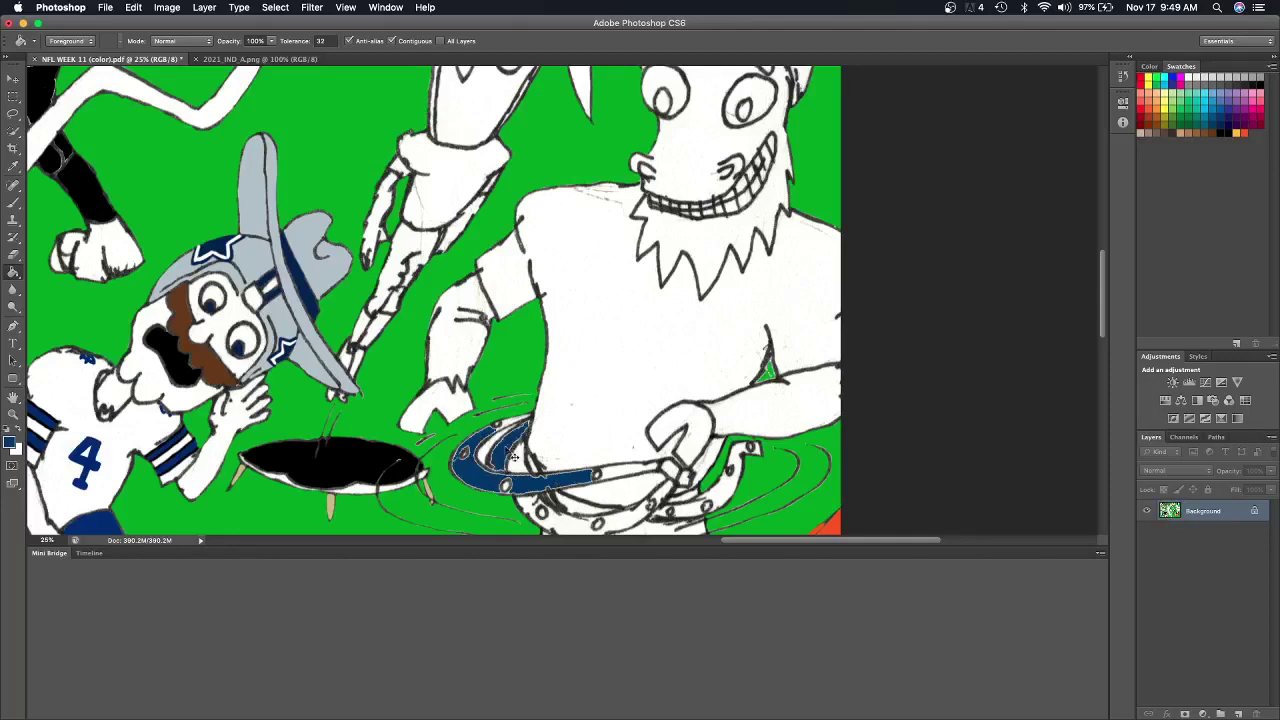
{"action": "left_click", "coordinate": [518, 463]}
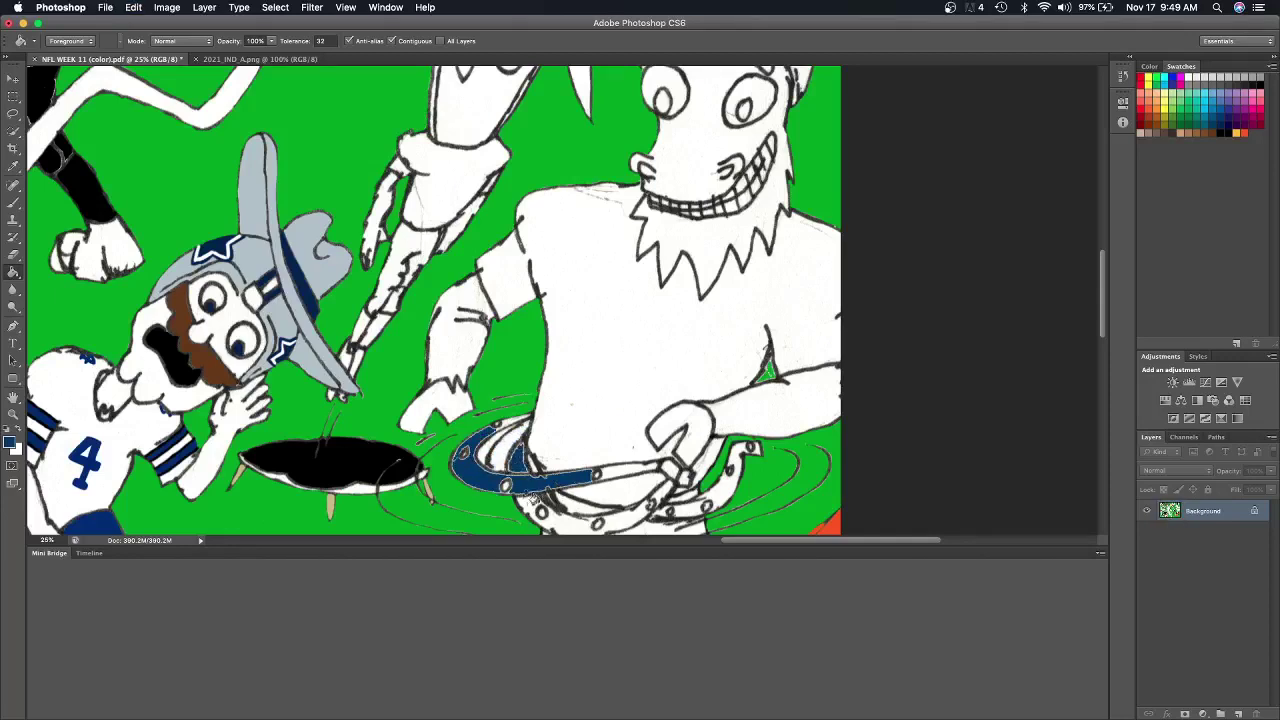
{"action": "left_click", "coordinate": [530, 512]}
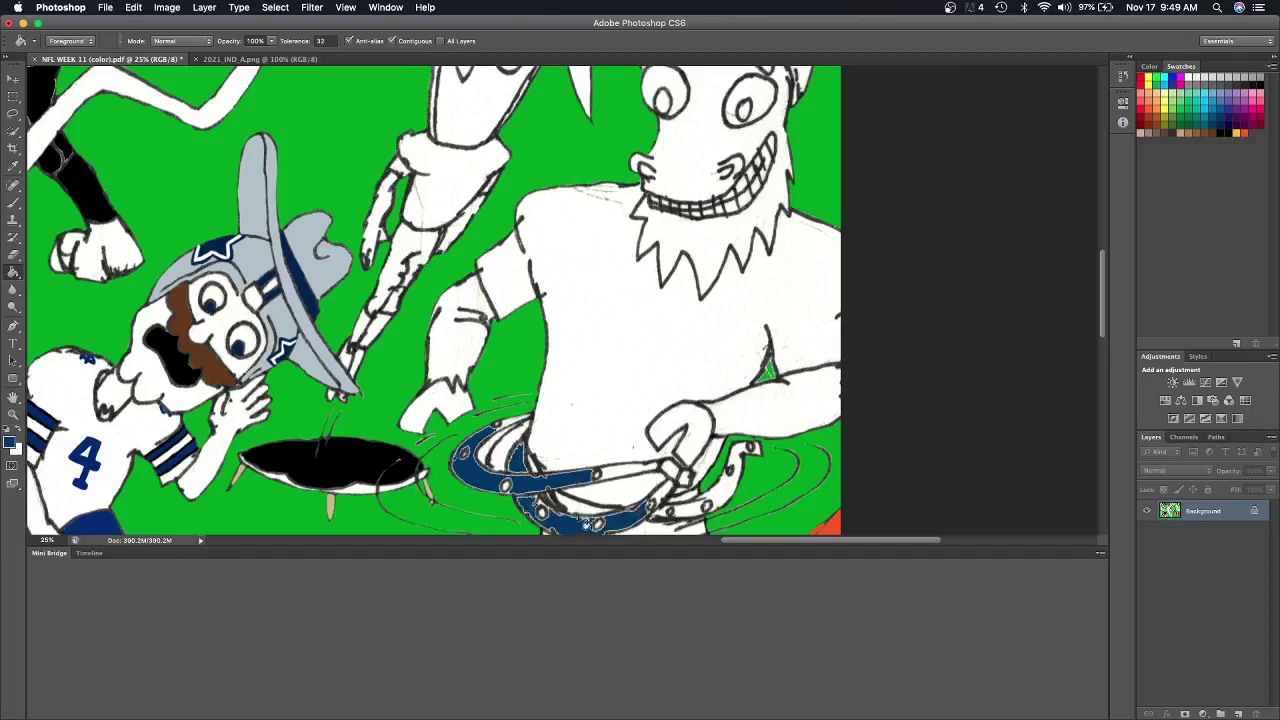
{"action": "left_click", "coordinate": [690, 513]}
{"action": "left_click", "coordinate": [728, 490]}
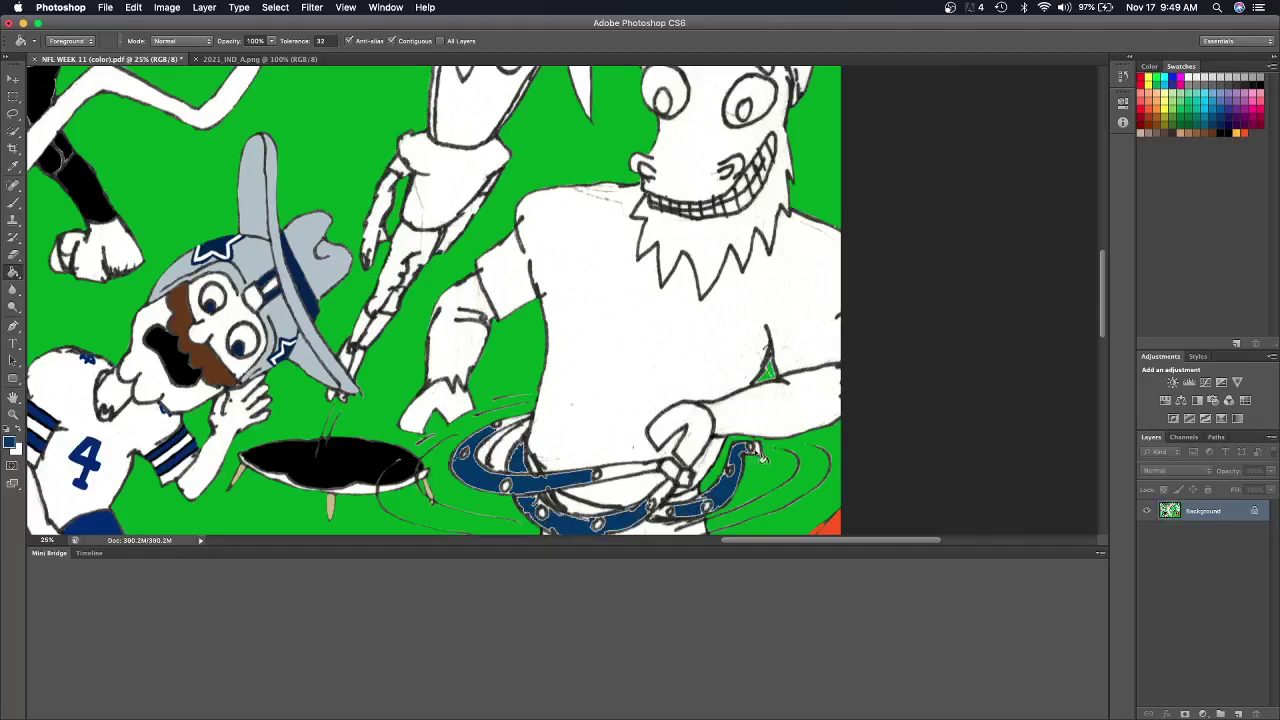
Fill the remaining small gaps along the horseshoe's arms and top with dark blue.
{"action": "scroll", "coordinate": [628, 490], "scroll_direction": "down", "scroll_amount": 1}
{"action": "scroll", "coordinate": [628, 490], "scroll_direction": "down", "scroll_amount": 1}
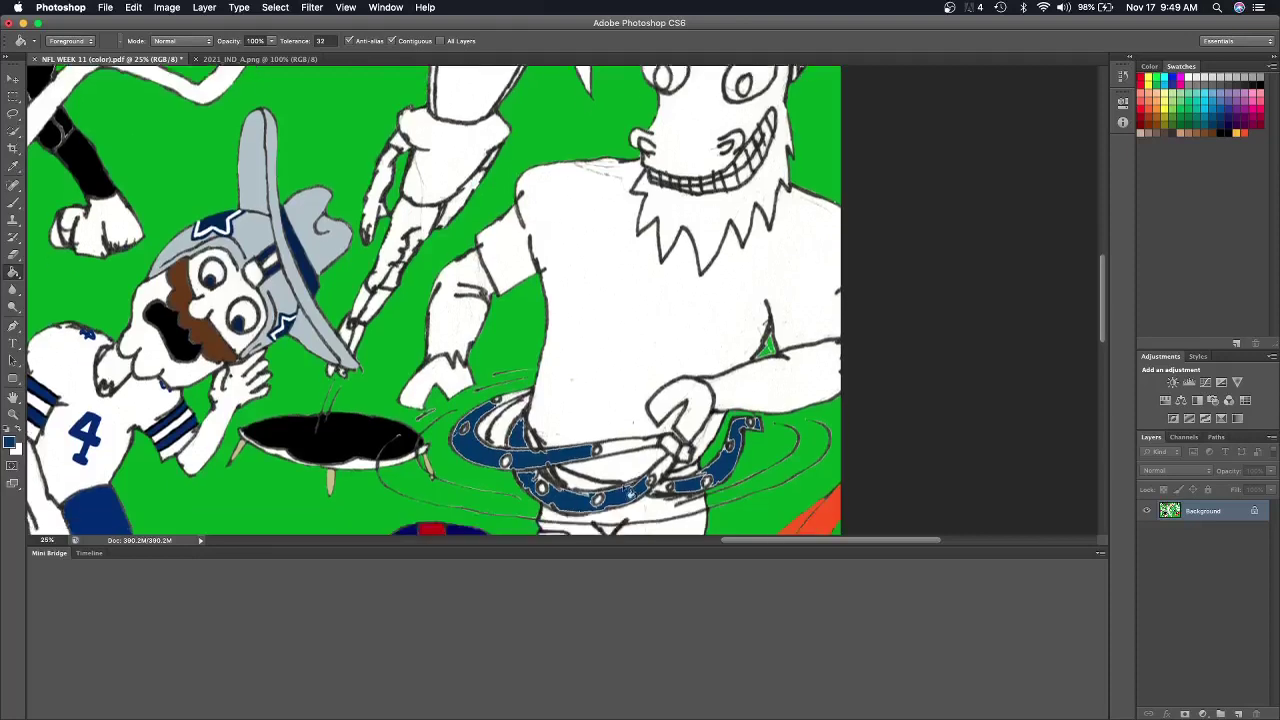
{"action": "scroll", "coordinate": [628, 490], "scroll_direction": "down", "scroll_amount": 2}
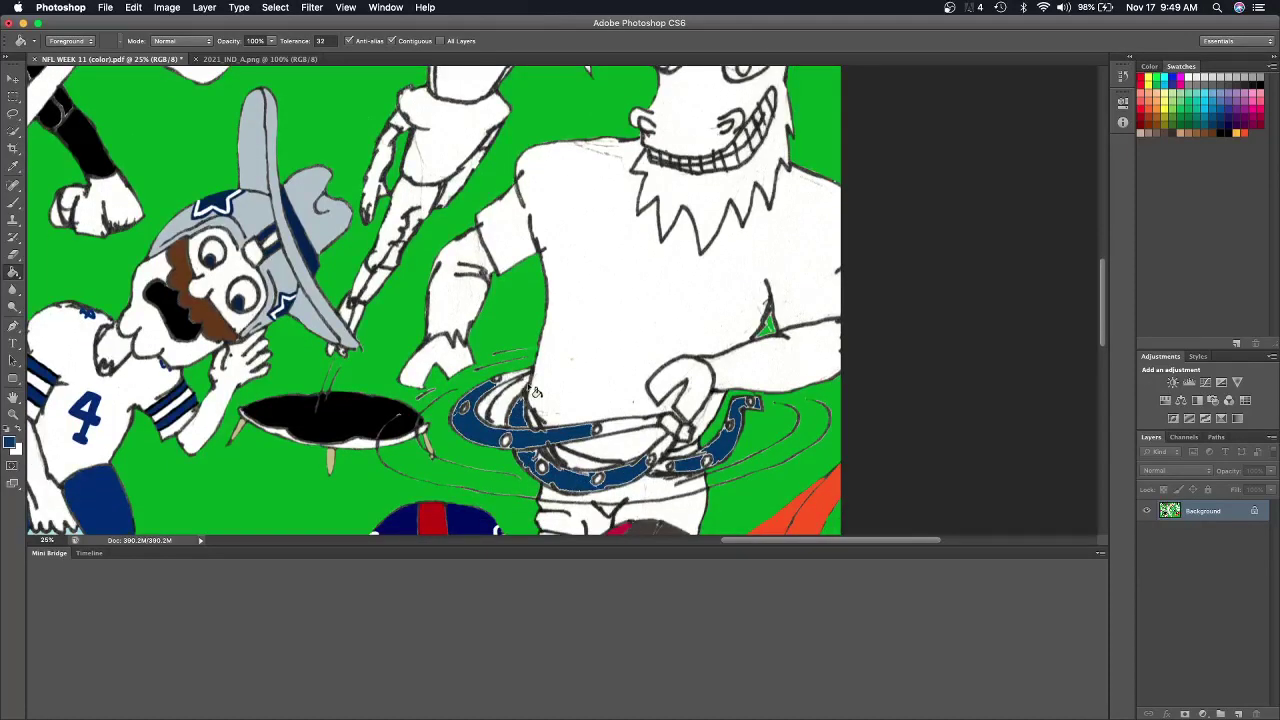
{"action": "left_click", "coordinate": [490, 408]}
{"action": "left_click", "coordinate": [514, 379]}
{"action": "left_click", "coordinate": [670, 468]}
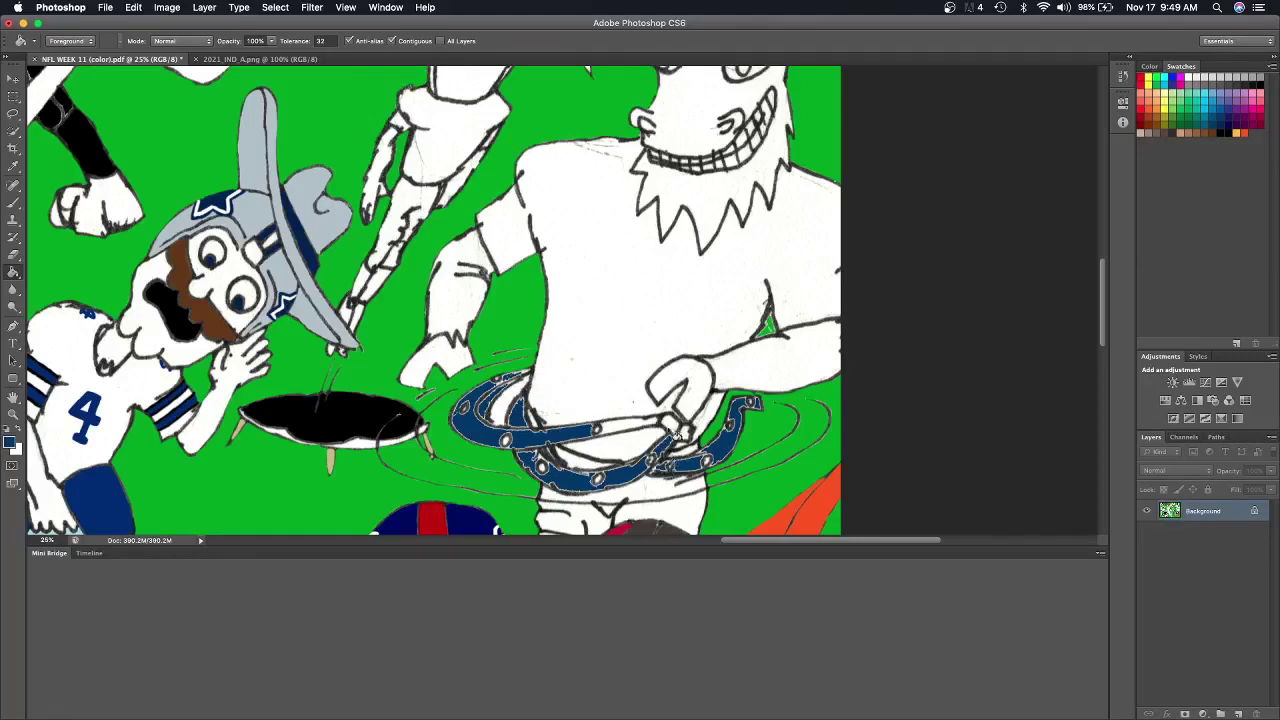
{"action": "left_click", "coordinate": [640, 430]}
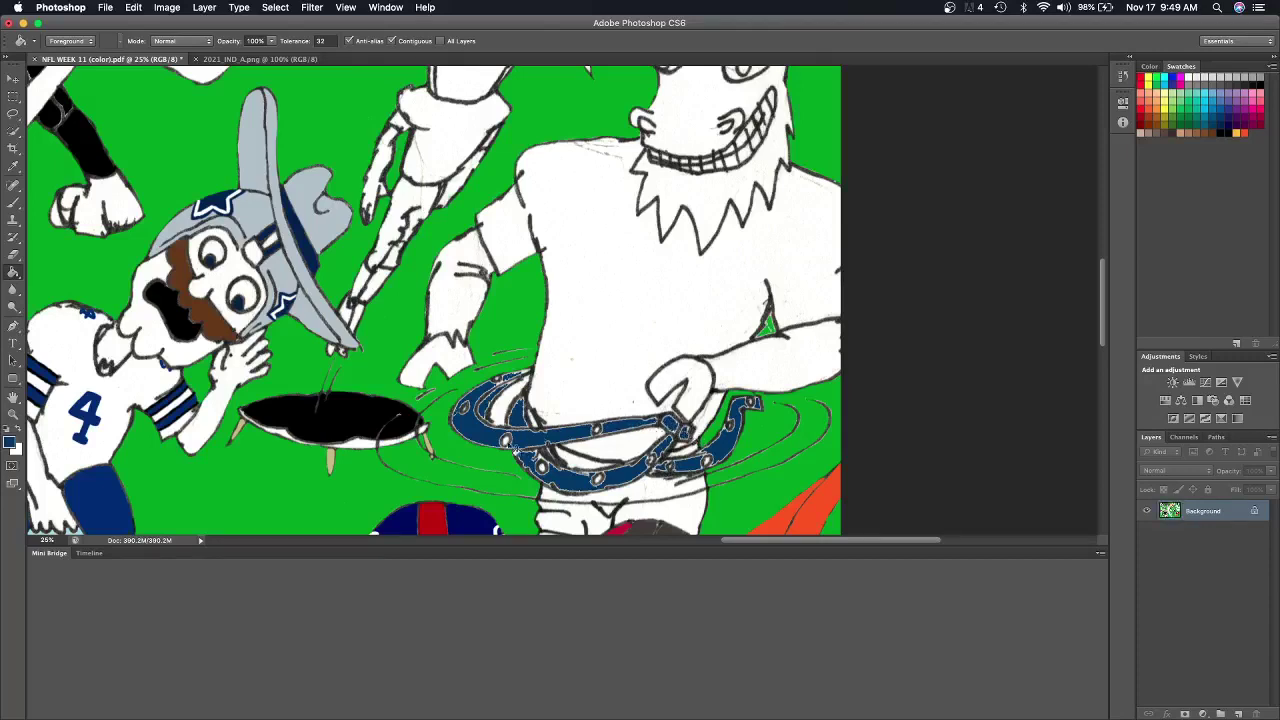
{"action": "scroll", "coordinate": [515, 452], "scroll_direction": "down", "scroll_amount": 2}
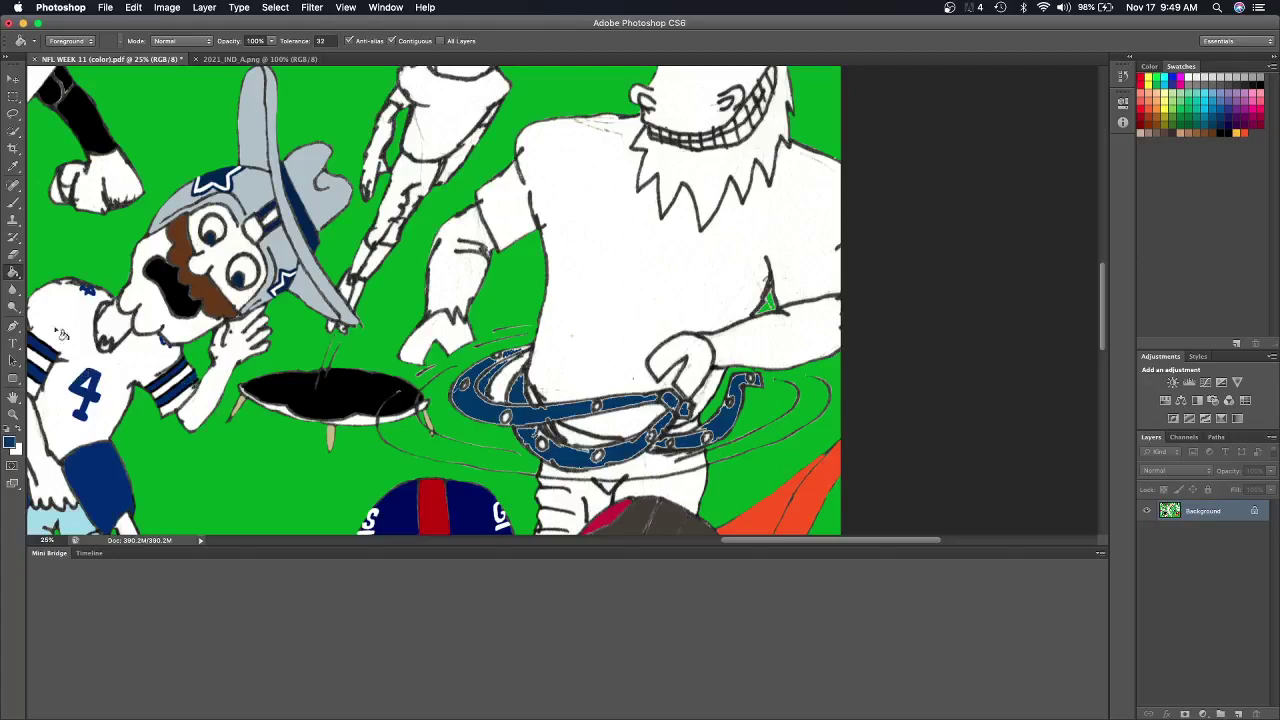
{"action": "left_click", "coordinate": [14, 165]}
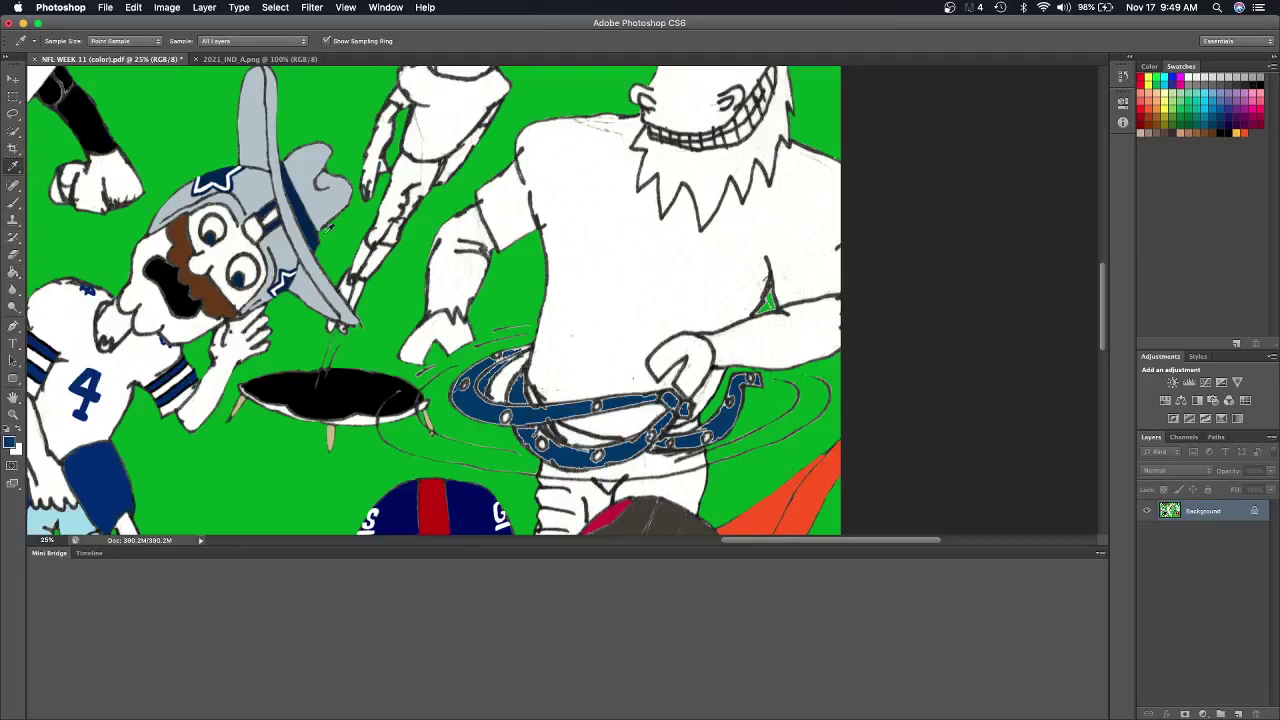
Sample the background green, fill the horseshoe's inner gap with it, and zoom to 66.7%.
{"action": "left_click", "coordinate": [350, 240]}
{"action": "left_click", "coordinate": [14, 273]}
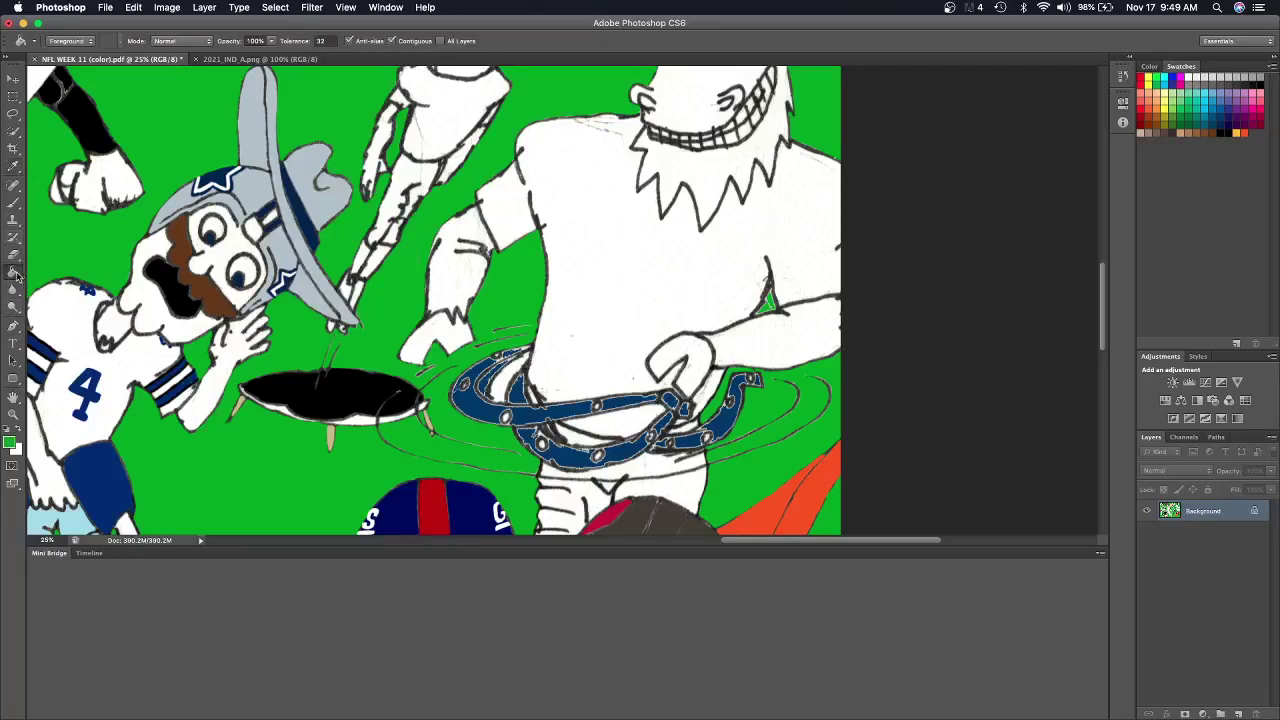
{"action": "left_click", "coordinate": [512, 376]}
{"action": "scroll", "coordinate": [509, 375], "scroll_direction": "up", "scroll_amount": 1}
{"action": "scroll", "coordinate": [509, 375], "scroll_direction": "up", "scroll_amount": 1}
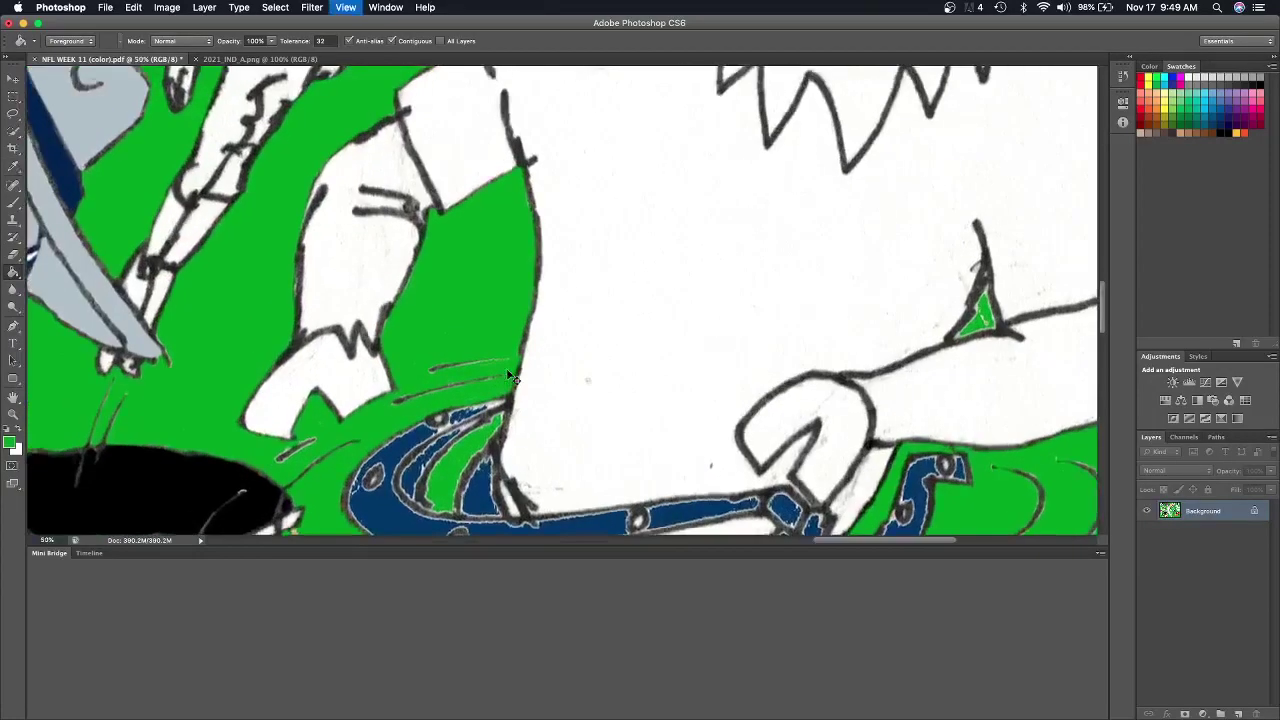
{"action": "scroll", "coordinate": [510, 376], "scroll_direction": "up", "scroll_amount": 1}
{"action": "scroll", "coordinate": [512, 376], "scroll_direction": "down", "scroll_amount": 5}
{"action": "scroll", "coordinate": [512, 376], "scroll_direction": "left", "scroll_amount": 2}
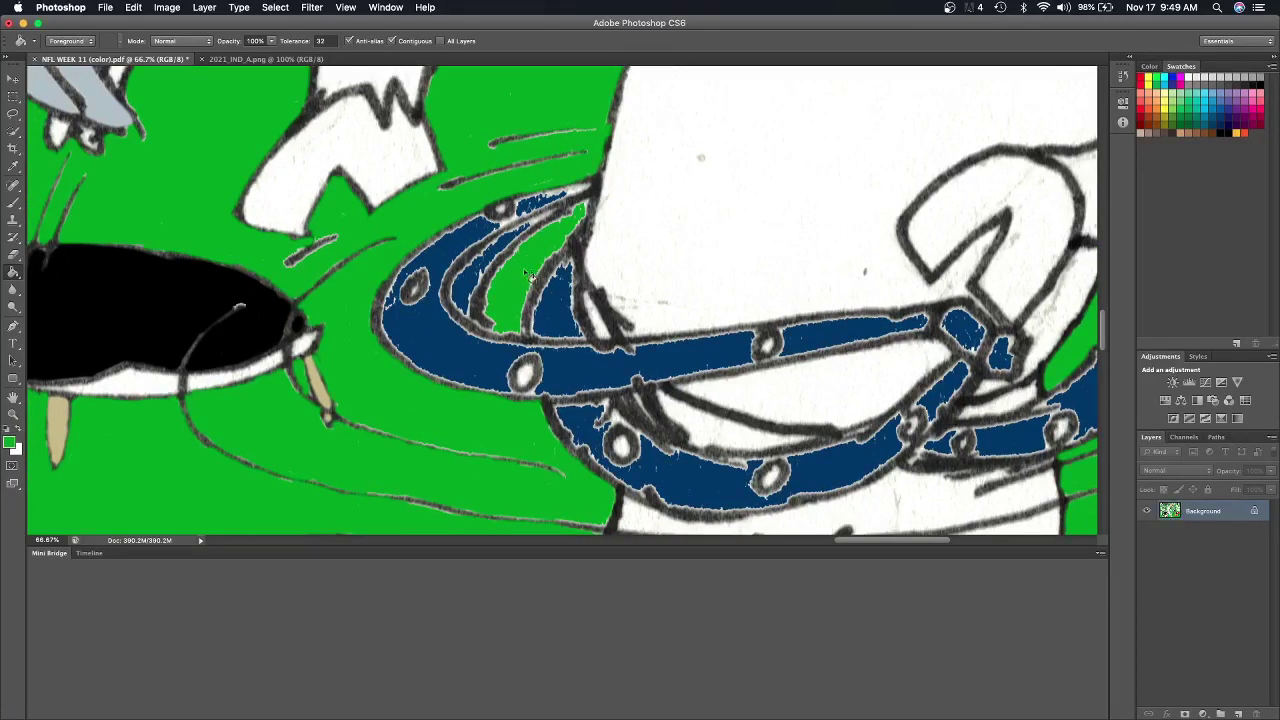
{"action": "left_click", "coordinate": [22, 205]}
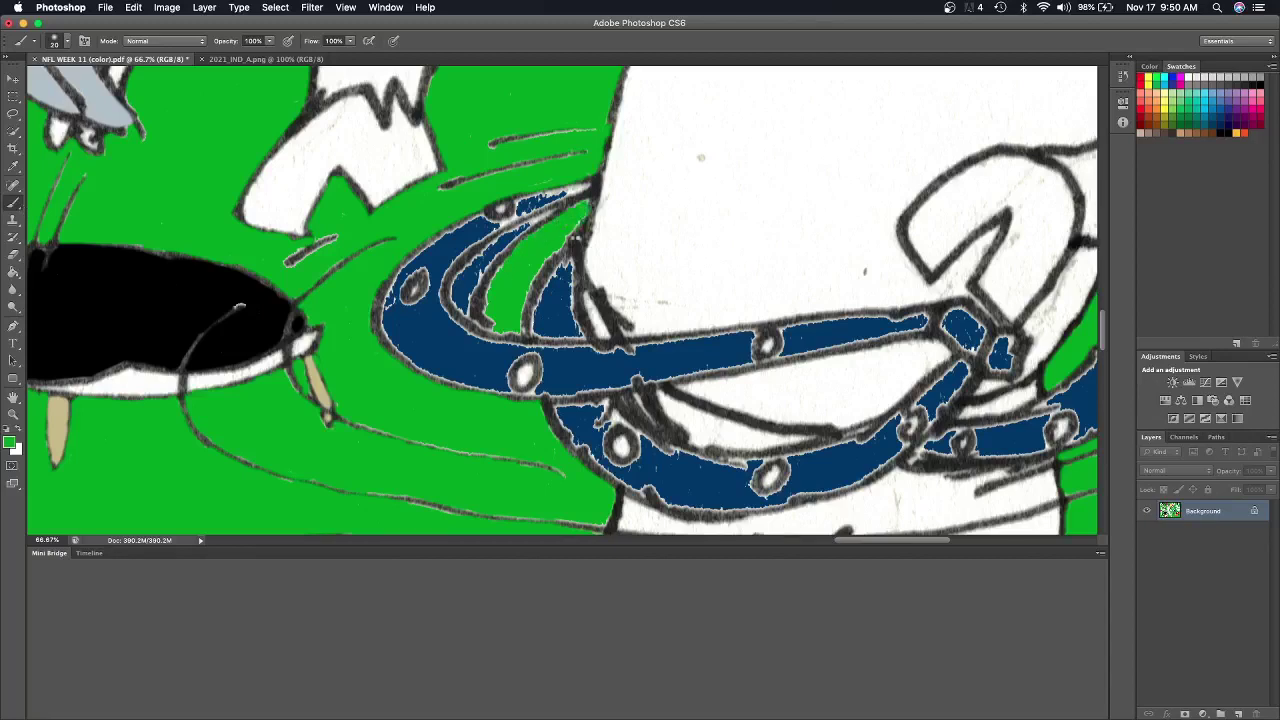
Paint green over a stray blue strip, then brush the horseshoe's upper stripe gaps dark blue.
{"action": "mouse_move", "coordinate": [572, 232]}
{"action": "left_mouse_down"}
{"action": "mouse_move", "coordinate": [582, 212]}
{"action": "mouse_move", "coordinate": [540, 272]}
{"action": "mouse_move", "coordinate": [493, 281]}
{"action": "mouse_move", "coordinate": [505, 328]}
{"action": "left_mouse_up"}
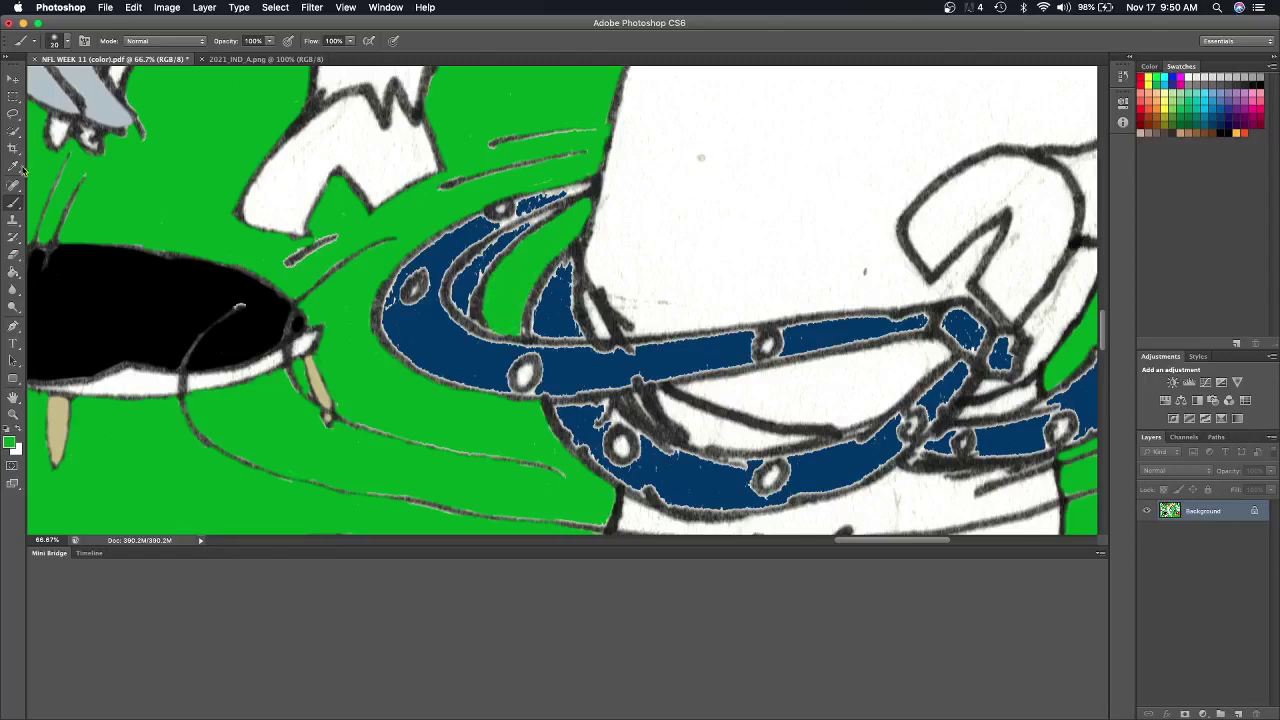
{"action": "key", "text": "i"}
{"action": "left_click", "coordinate": [460, 347]}
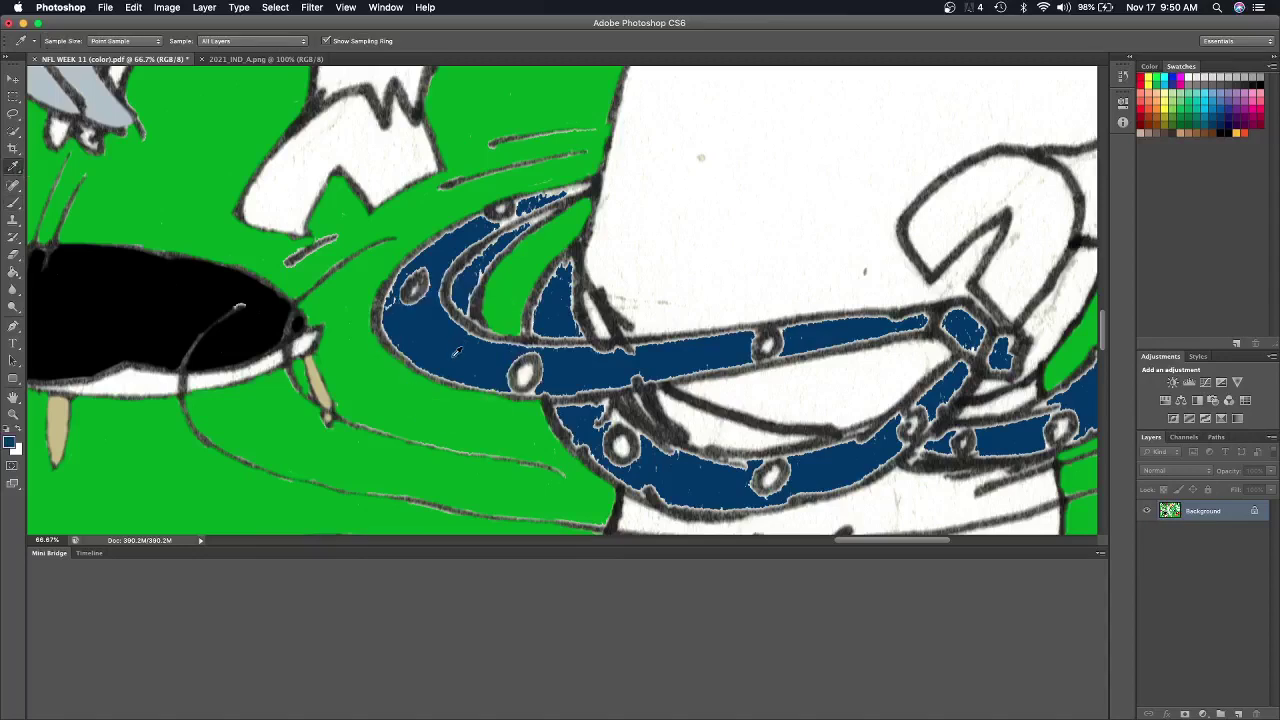
{"action": "left_click", "coordinate": [18, 205]}
{"action": "left_click_drag", "start_coordinate": [455, 237], "coordinate": [567, 184]}
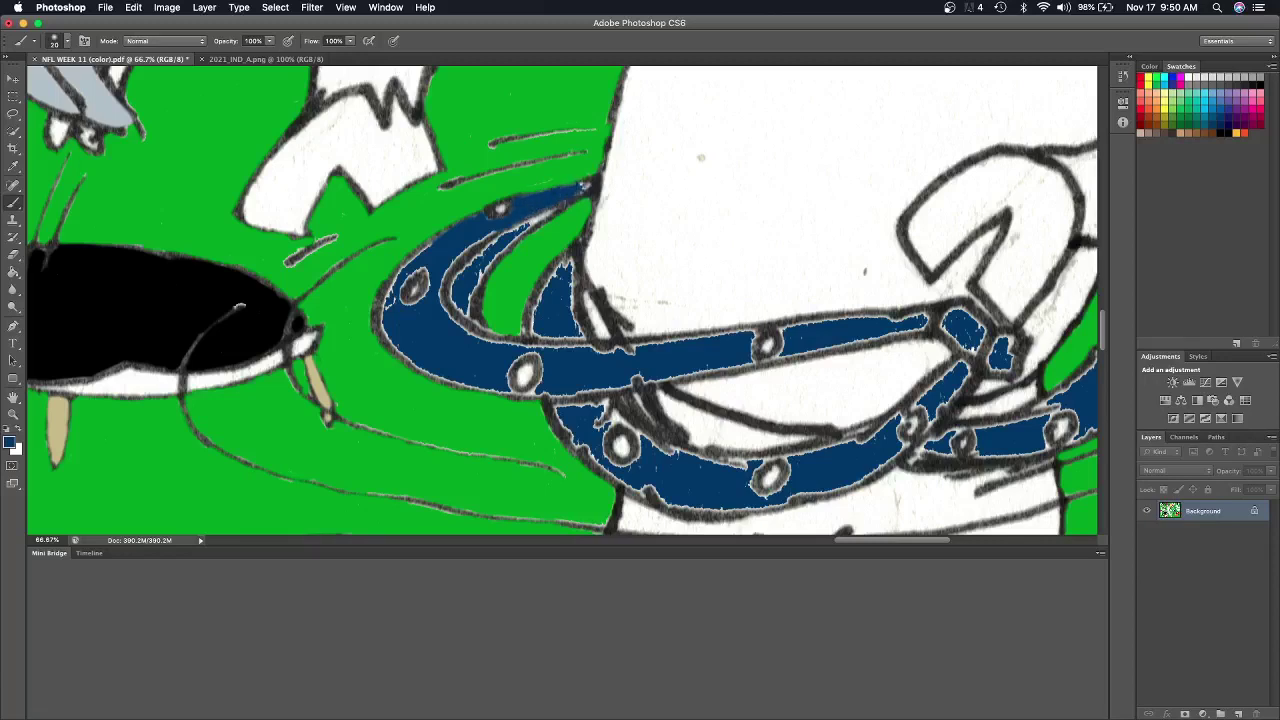
{"action": "mouse_move", "coordinate": [467, 247]}
{"action": "left_mouse_down"}
{"action": "mouse_move", "coordinate": [432, 244]}
{"action": "mouse_move", "coordinate": [400, 274]}
{"action": "mouse_move", "coordinate": [386, 302]}
{"action": "mouse_move", "coordinate": [410, 272]}
{"action": "mouse_move", "coordinate": [432, 296]}
{"action": "mouse_move", "coordinate": [400, 304]}
{"action": "mouse_move", "coordinate": [420, 270]}
{"action": "mouse_move", "coordinate": [420, 302]}
{"action": "mouse_move", "coordinate": [386, 332]}
{"action": "mouse_move", "coordinate": [410, 360]}
{"action": "mouse_move", "coordinate": [492, 386]}
{"action": "left_mouse_up"}
Brush dark blue over the horseshoe's inner edge and the white gaps and specks on the upper band.
{"action": "mouse_move", "coordinate": [443, 312]}
{"action": "left_mouse_down"}
{"action": "mouse_move", "coordinate": [497, 352]}
{"action": "mouse_move", "coordinate": [577, 341]}
{"action": "left_mouse_up"}
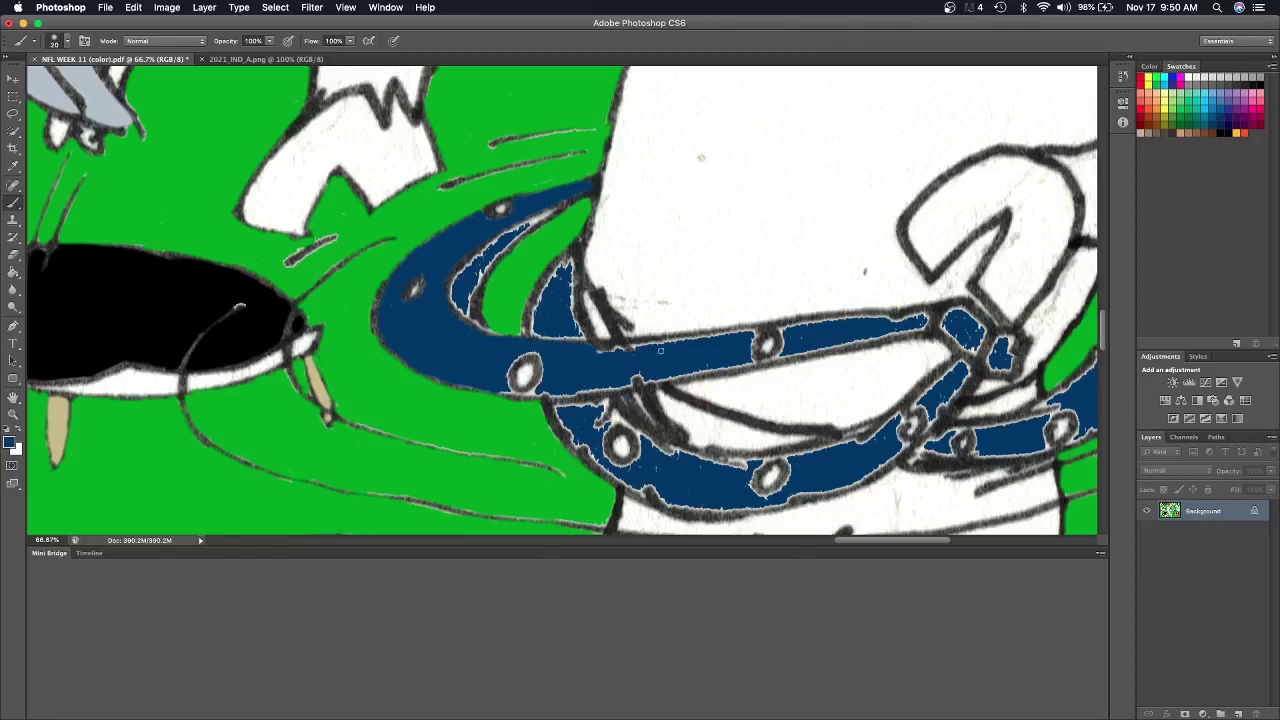
{"action": "mouse_move", "coordinate": [660, 351]}
{"action": "left_mouse_down"}
{"action": "mouse_move", "coordinate": [840, 321]}
{"action": "mouse_move", "coordinate": [925, 325]}
{"action": "mouse_move", "coordinate": [782, 352]}
{"action": "mouse_move", "coordinate": [783, 330]}
{"action": "mouse_move", "coordinate": [750, 348]}
{"action": "mouse_move", "coordinate": [785, 360]}
{"action": "mouse_move", "coordinate": [800, 337]}
{"action": "left_mouse_up"}
{"action": "left_click_drag", "start_coordinate": [643, 375], "coordinate": [750, 358]}
{"action": "mouse_move", "coordinate": [587, 361]}
{"action": "left_mouse_down"}
{"action": "mouse_move", "coordinate": [613, 349]}
{"action": "mouse_move", "coordinate": [505, 393]}
{"action": "mouse_move", "coordinate": [578, 397]}
{"action": "left_mouse_up"}
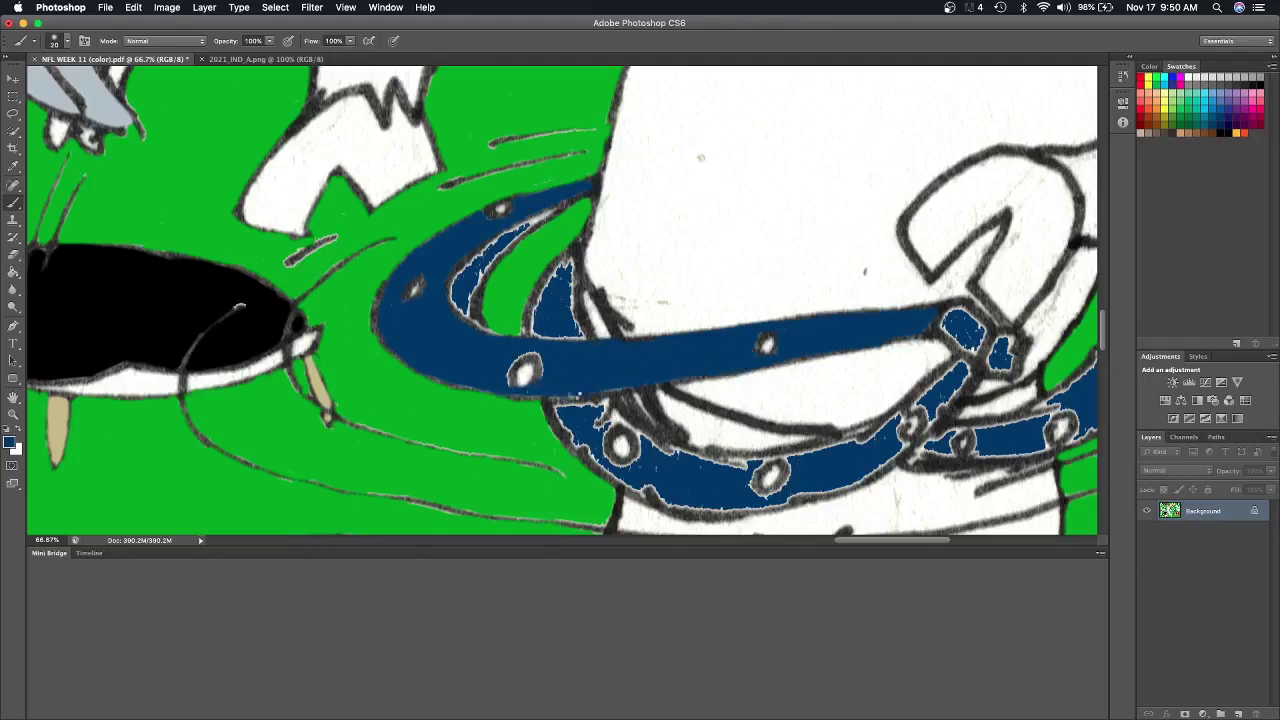
{"action": "left_click_drag", "start_coordinate": [505, 382], "coordinate": [545, 349]}
{"action": "mouse_move", "coordinate": [470, 280]}
{"action": "left_mouse_down"}
{"action": "mouse_move", "coordinate": [495, 240]}
{"action": "mouse_move", "coordinate": [550, 215]}
{"action": "mouse_move", "coordinate": [471, 293]}
{"action": "left_mouse_up"}
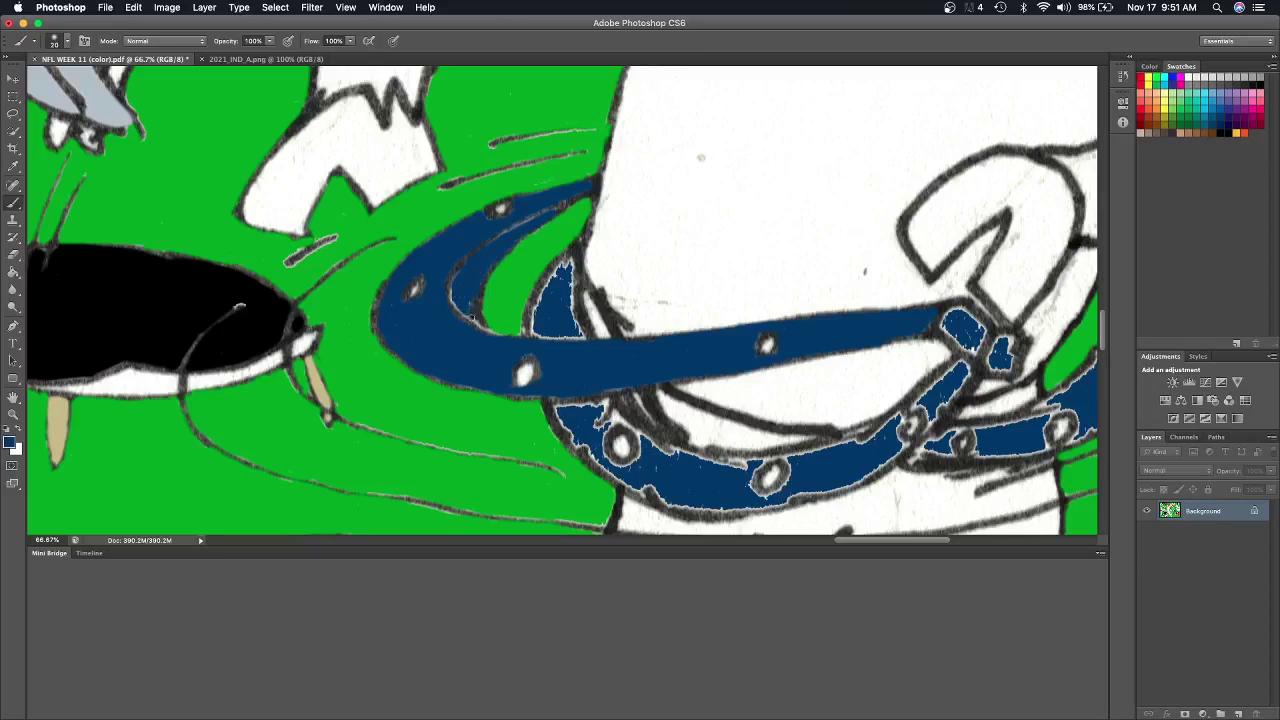
{"action": "mouse_move", "coordinate": [547, 311]}
{"action": "left_mouse_down"}
{"action": "mouse_move", "coordinate": [540, 288]}
{"action": "mouse_move", "coordinate": [566, 260]}
{"action": "mouse_move", "coordinate": [536, 336]}
{"action": "mouse_move", "coordinate": [577, 326]}
{"action": "left_mouse_up"}
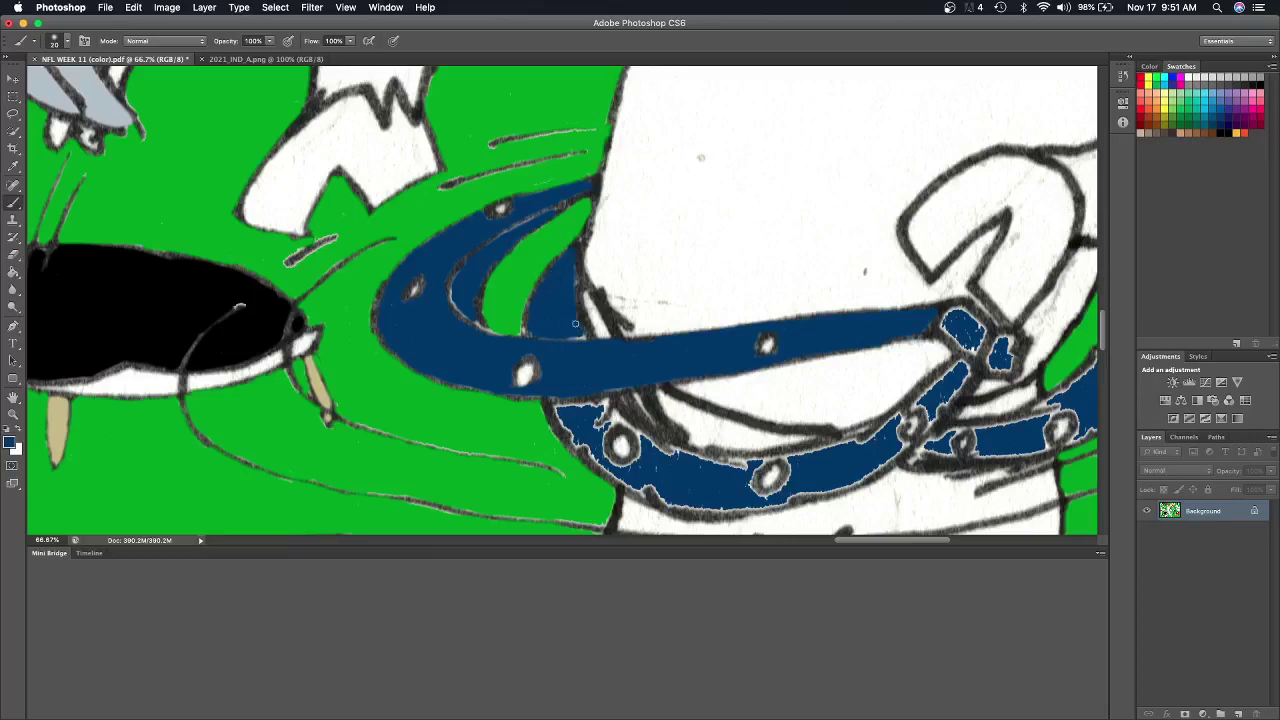
Cover the lower band's specks and white edge and the strap-buckle outline in dark blue.
{"action": "mouse_move", "coordinate": [583, 406]}
{"action": "left_mouse_down"}
{"action": "mouse_move", "coordinate": [565, 407]}
{"action": "mouse_move", "coordinate": [602, 414]}
{"action": "mouse_move", "coordinate": [596, 442]}
{"action": "mouse_move", "coordinate": [565, 418]}
{"action": "mouse_move", "coordinate": [598, 470]}
{"action": "mouse_move", "coordinate": [618, 470]}
{"action": "mouse_move", "coordinate": [599, 451]}
{"action": "mouse_move", "coordinate": [625, 419]}
{"action": "left_mouse_up"}
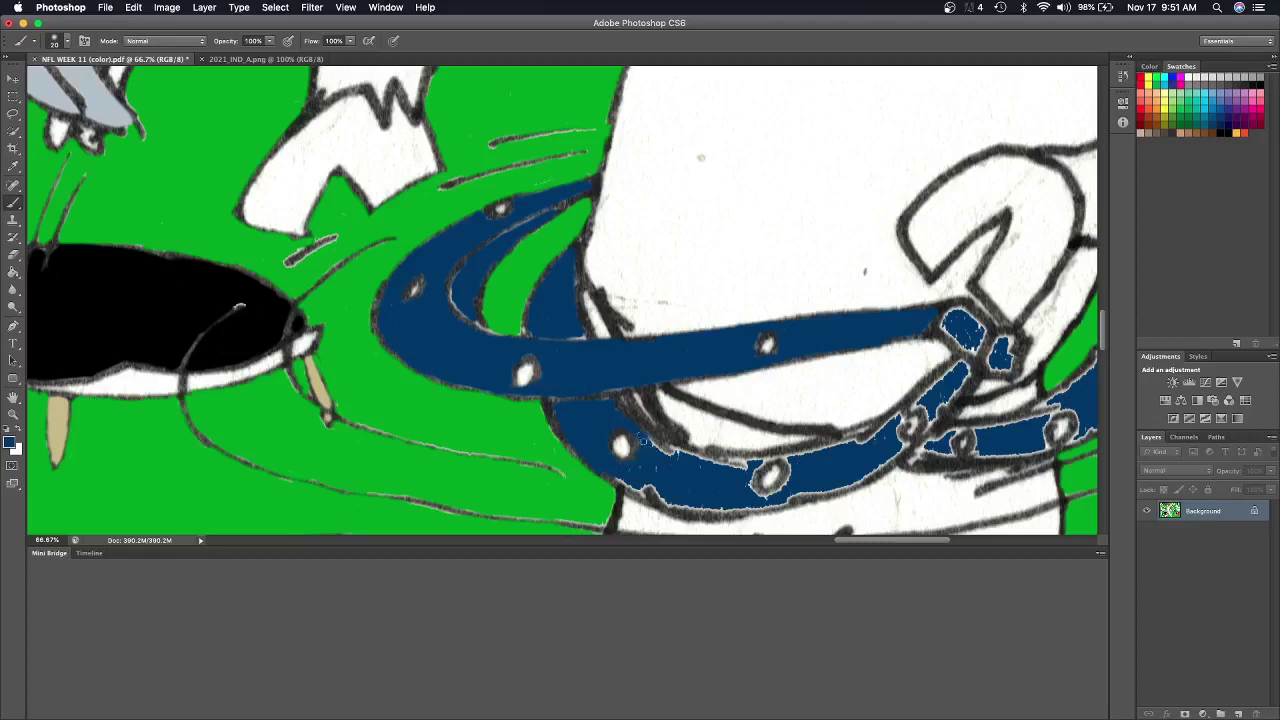
{"action": "mouse_move", "coordinate": [643, 440]}
{"action": "left_mouse_down"}
{"action": "mouse_move", "coordinate": [669, 452]}
{"action": "mouse_move", "coordinate": [615, 493]}
{"action": "mouse_move", "coordinate": [662, 500]}
{"action": "left_mouse_up"}
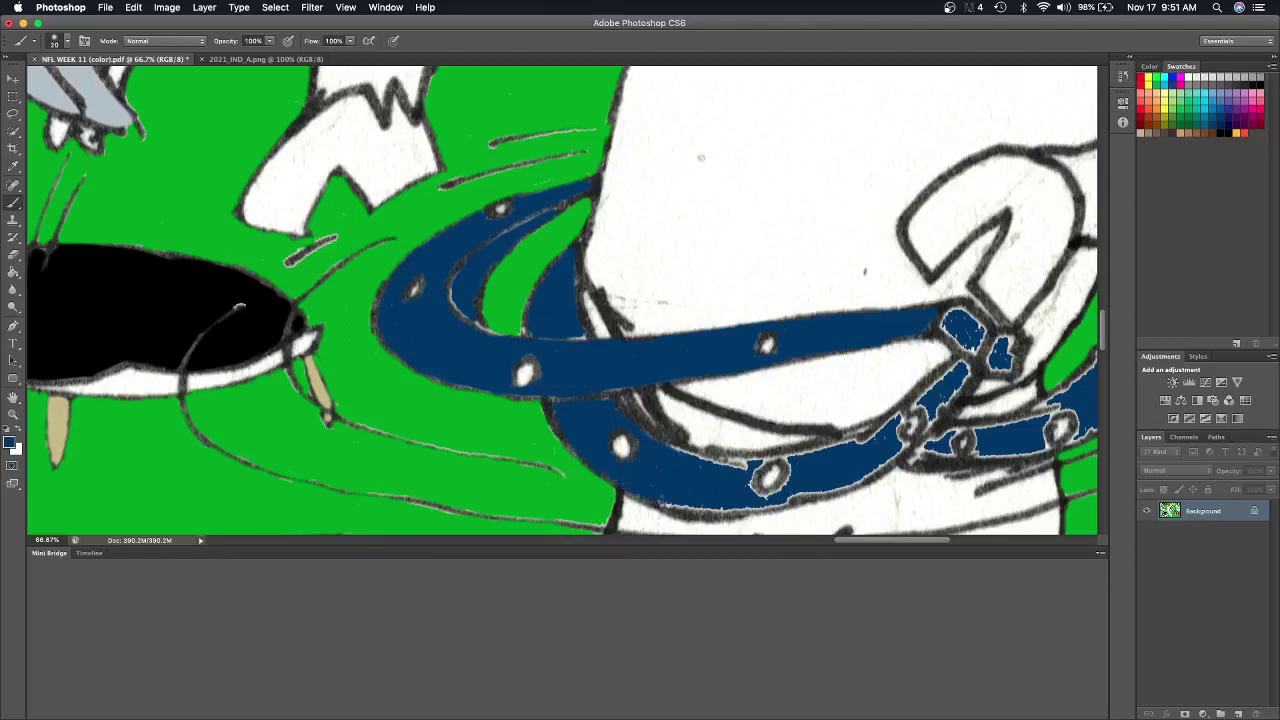
{"action": "left_click_drag", "start_coordinate": [695, 457], "coordinate": [752, 470]}
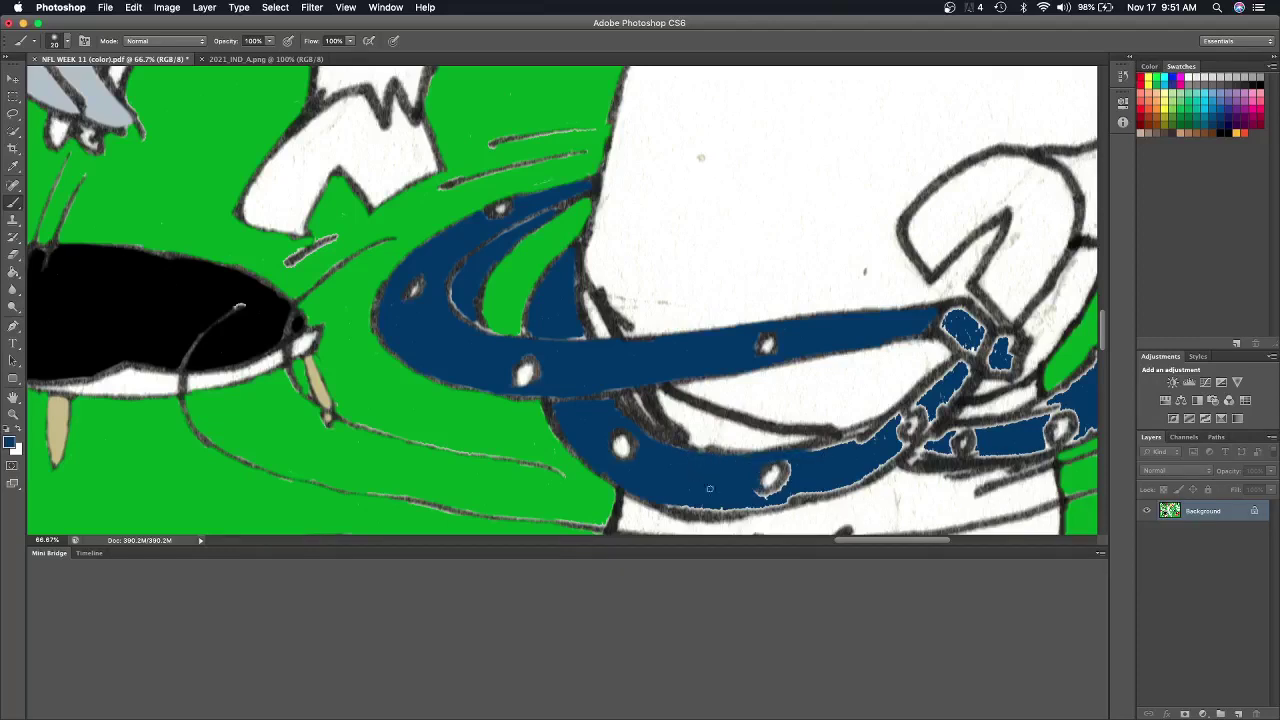
{"action": "mouse_move", "coordinate": [678, 504]}
{"action": "left_mouse_down"}
{"action": "mouse_move", "coordinate": [730, 510]}
{"action": "mouse_move", "coordinate": [795, 494]}
{"action": "mouse_move", "coordinate": [786, 470]}
{"action": "mouse_move", "coordinate": [795, 484]}
{"action": "mouse_move", "coordinate": [800, 455]}
{"action": "mouse_move", "coordinate": [822, 488]}
{"action": "mouse_move", "coordinate": [869, 477]}
{"action": "left_mouse_up"}
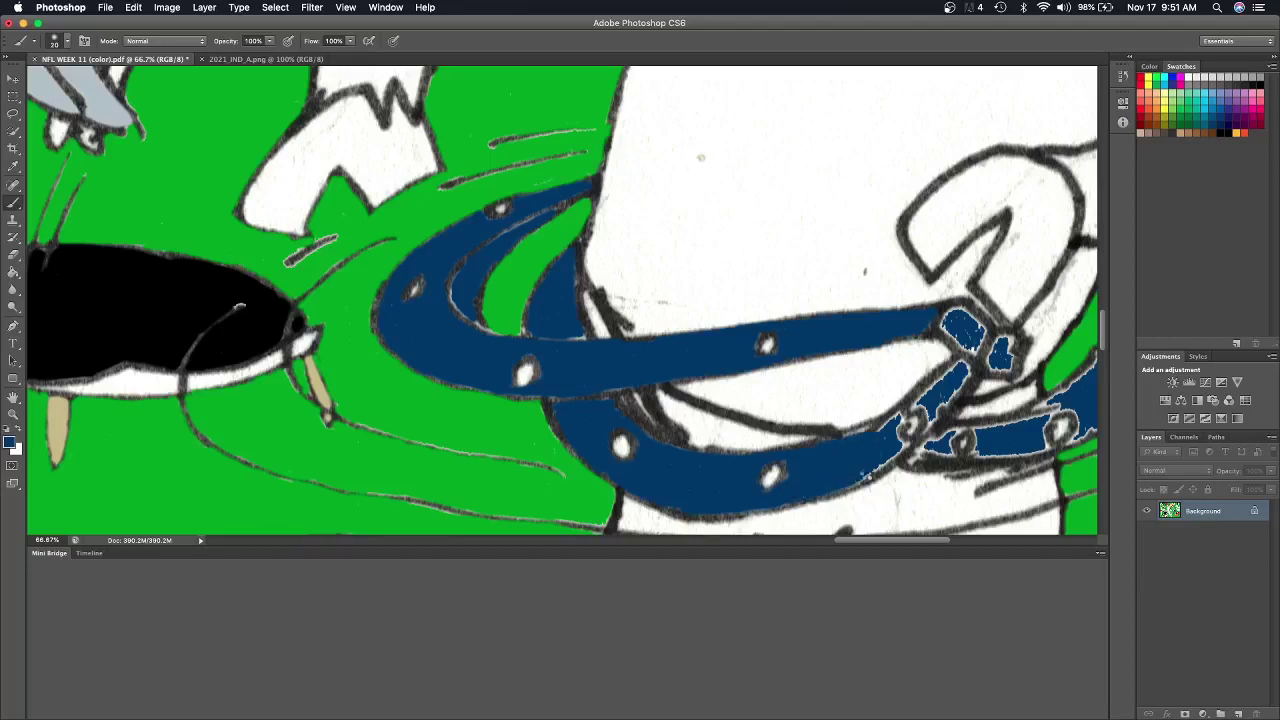
{"action": "mouse_move", "coordinate": [903, 419]}
{"action": "left_mouse_down"}
{"action": "mouse_move", "coordinate": [851, 437]}
{"action": "mouse_move", "coordinate": [878, 466]}
{"action": "mouse_move", "coordinate": [940, 414]}
{"action": "mouse_move", "coordinate": [958, 388]}
{"action": "mouse_move", "coordinate": [900, 430]}
{"action": "mouse_move", "coordinate": [955, 365]}
{"action": "mouse_move", "coordinate": [960, 388]}
{"action": "mouse_move", "coordinate": [1012, 338]}
{"action": "mouse_move", "coordinate": [992, 368]}
{"action": "mouse_move", "coordinate": [1010, 366]}
{"action": "left_mouse_up"}
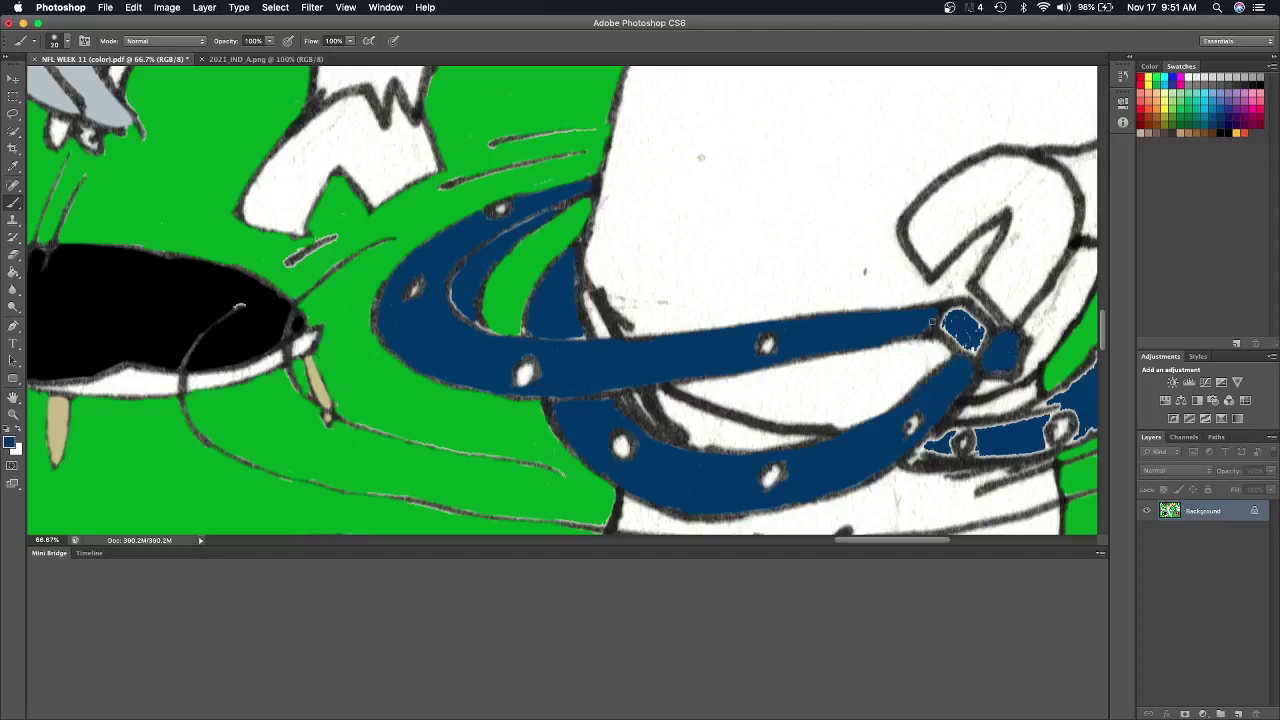
{"action": "mouse_move", "coordinate": [946, 313]}
{"action": "left_mouse_down"}
{"action": "mouse_move", "coordinate": [950, 340]}
{"action": "mouse_move", "coordinate": [958, 312]}
{"action": "mouse_move", "coordinate": [980, 322]}
{"action": "mouse_move", "coordinate": [975, 343]}
{"action": "mouse_move", "coordinate": [961, 316]}
{"action": "left_mouse_up"}
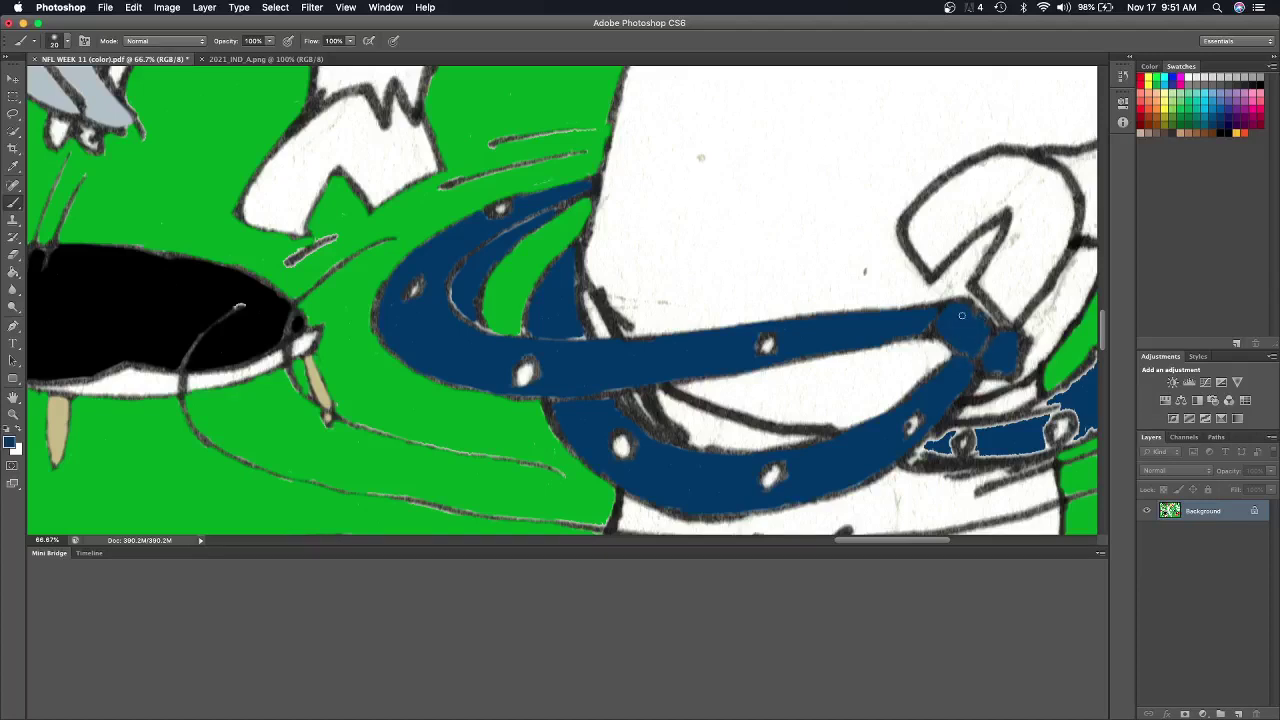
Paint the right part's white fringe, inner edge and leftover black line blue, then zoom out.
{"action": "scroll", "coordinate": [961, 316], "scroll_direction": "right", "scroll_amount": 3}
{"action": "scroll", "coordinate": [961, 316], "scroll_direction": "right", "scroll_amount": 4}
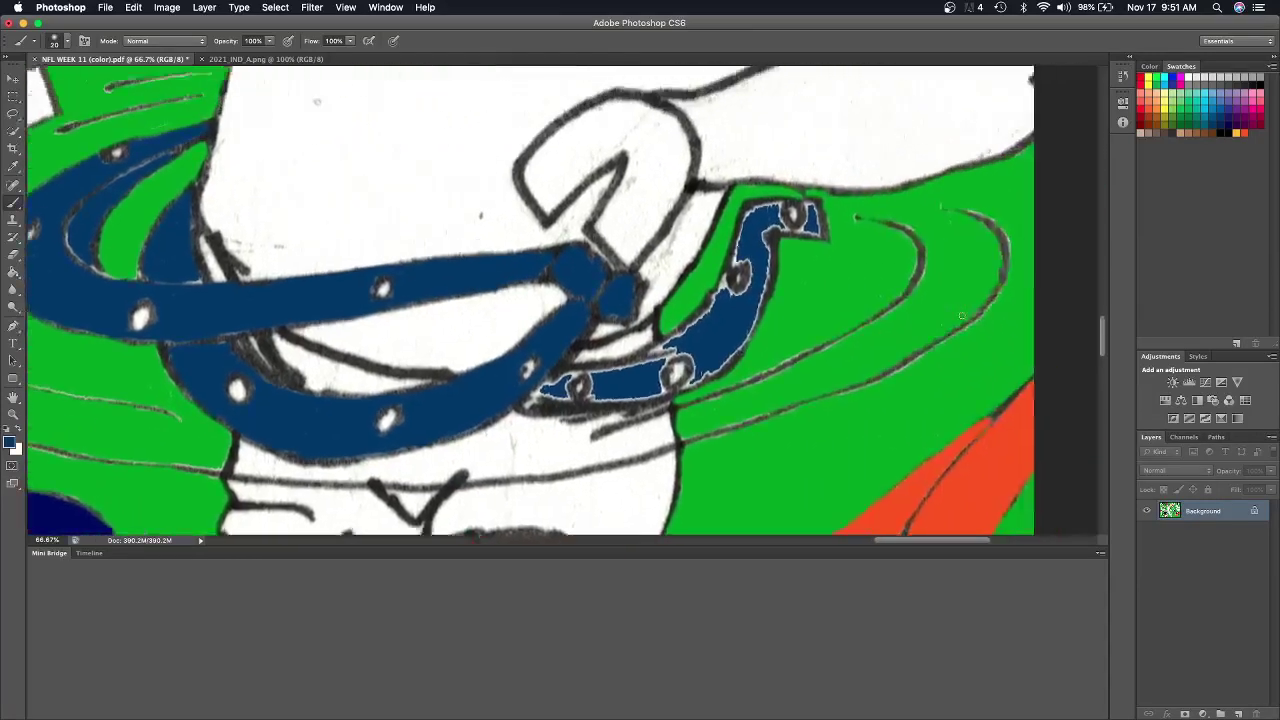
{"action": "scroll", "coordinate": [961, 316], "scroll_direction": "right", "scroll_amount": 4}
{"action": "mouse_move", "coordinate": [705, 268]}
{"action": "left_mouse_down"}
{"action": "mouse_move", "coordinate": [712, 245]}
{"action": "mouse_move", "coordinate": [768, 235]}
{"action": "mouse_move", "coordinate": [786, 264]}
{"action": "mouse_move", "coordinate": [732, 262]}
{"action": "mouse_move", "coordinate": [756, 262]}
{"action": "mouse_move", "coordinate": [730, 300]}
{"action": "mouse_move", "coordinate": [728, 350]}
{"action": "mouse_move", "coordinate": [682, 334]}
{"action": "mouse_move", "coordinate": [695, 296]}
{"action": "mouse_move", "coordinate": [720, 296]}
{"action": "mouse_move", "coordinate": [707, 331]}
{"action": "mouse_move", "coordinate": [610, 392]}
{"action": "mouse_move", "coordinate": [655, 389]}
{"action": "mouse_move", "coordinate": [656, 412]}
{"action": "mouse_move", "coordinate": [722, 348]}
{"action": "mouse_move", "coordinate": [650, 420]}
{"action": "mouse_move", "coordinate": [552, 400]}
{"action": "mouse_move", "coordinate": [497, 436]}
{"action": "mouse_move", "coordinate": [535, 428]}
{"action": "mouse_move", "coordinate": [490, 440]}
{"action": "mouse_move", "coordinate": [552, 432]}
{"action": "mouse_move", "coordinate": [561, 407]}
{"action": "left_mouse_up"}
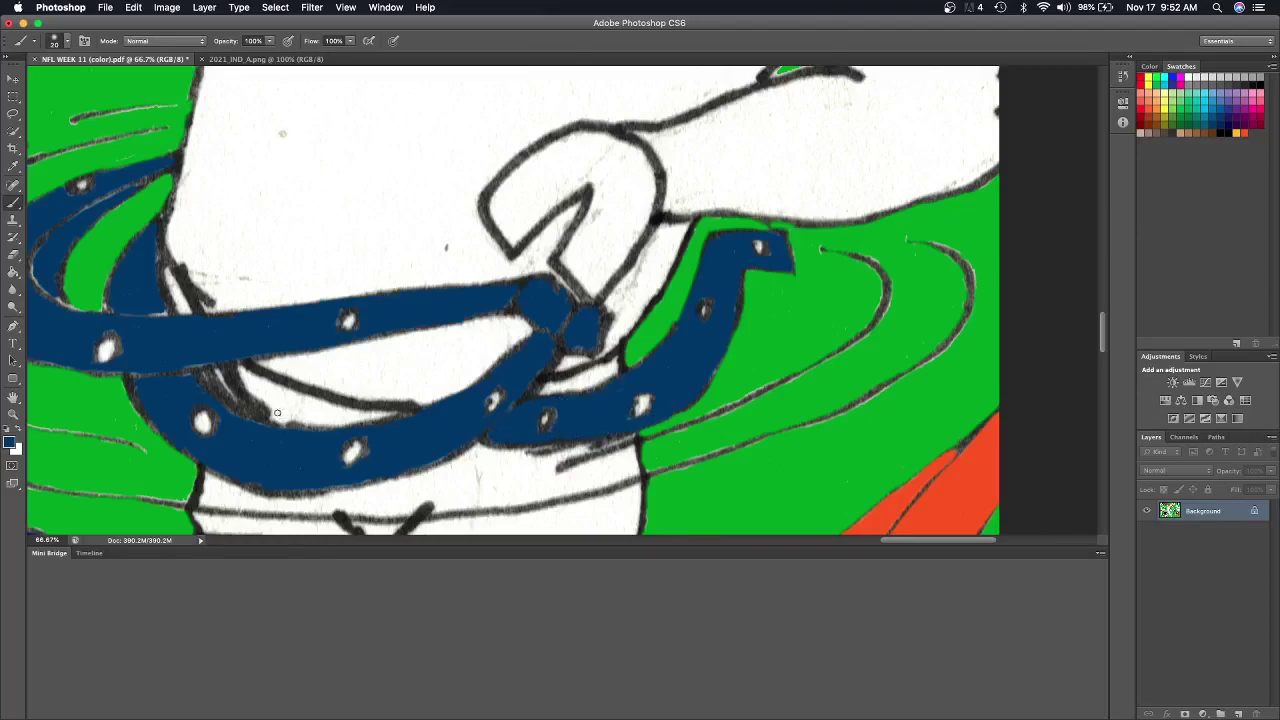
{"action": "mouse_move", "coordinate": [277, 412]}
{"action": "left_mouse_down"}
{"action": "mouse_move", "coordinate": [244, 372]}
{"action": "mouse_move", "coordinate": [303, 416]}
{"action": "mouse_move", "coordinate": [372, 411]}
{"action": "left_mouse_up"}
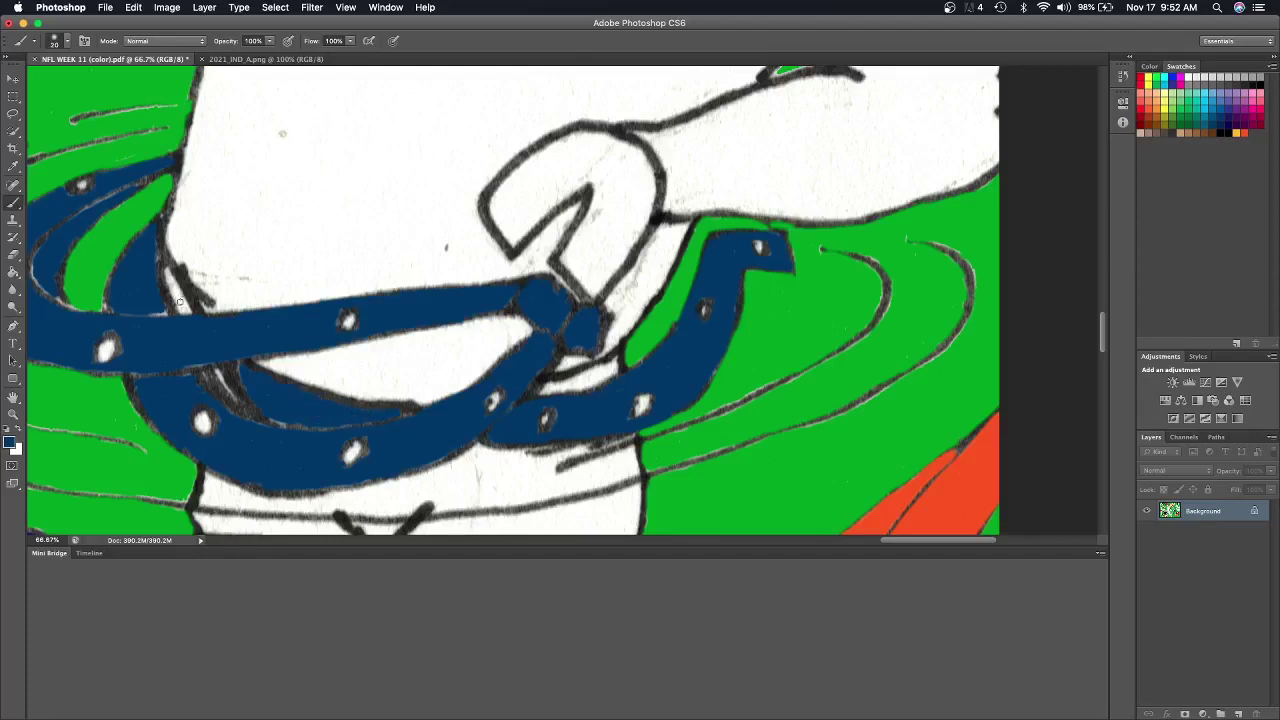
{"action": "left_click_drag", "start_coordinate": [180, 300], "coordinate": [166, 278]}
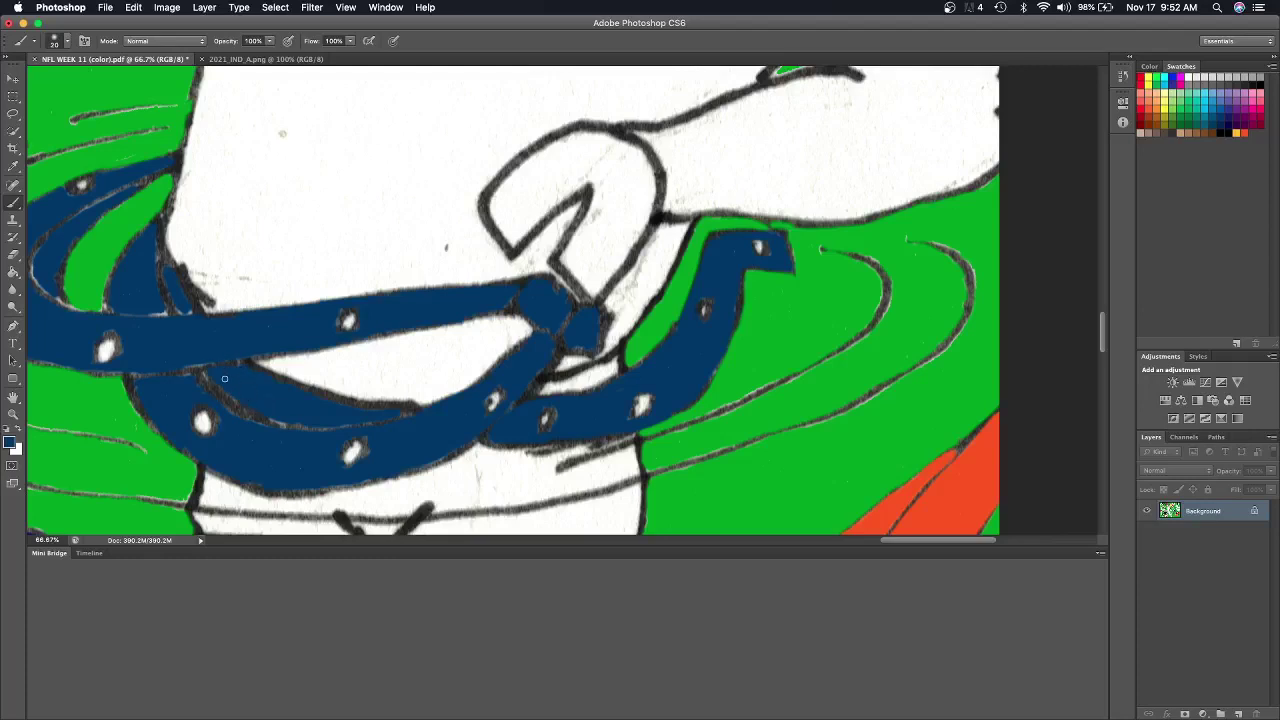
{"action": "key", "text": "ctrl+minus"}
{"action": "key", "text": "ctrl+minus"}
{"action": "key", "text": "ctrl+minus"}
{"action": "key", "text": "ctrl+minus"}
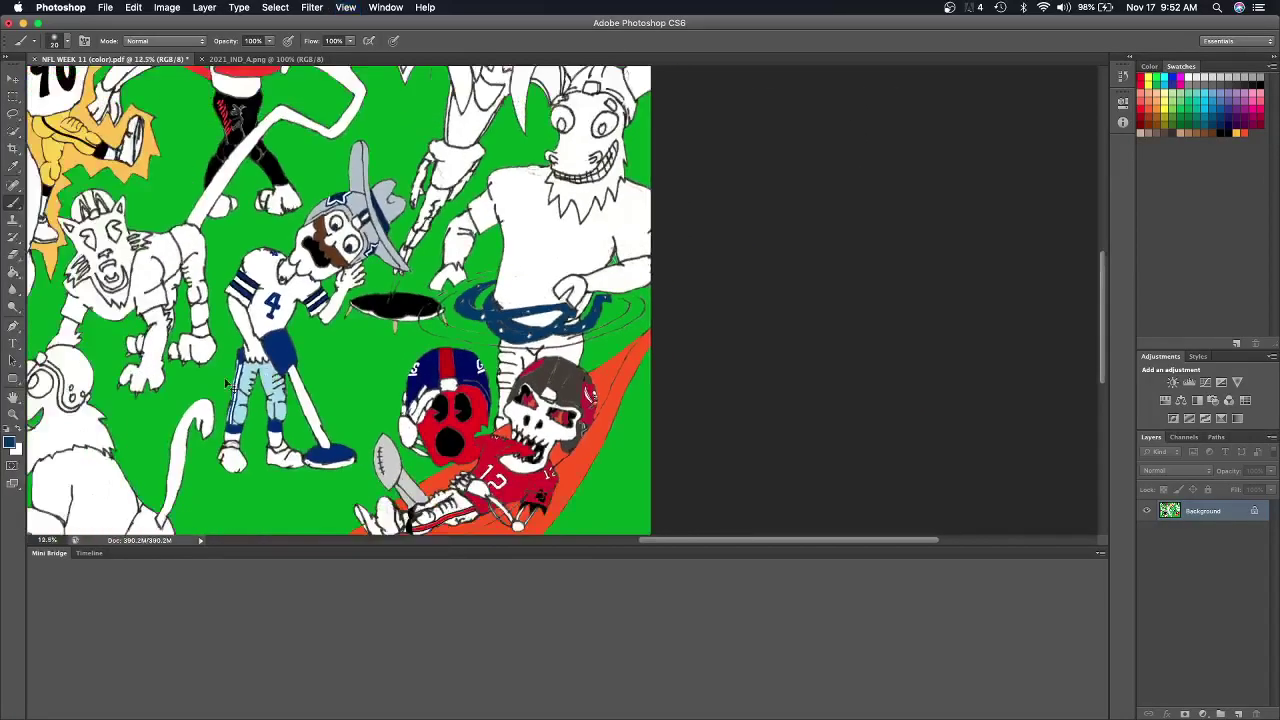
{"action": "key", "text": "ctrl+minus"}
{"action": "key", "text": "ctrl+minus"}
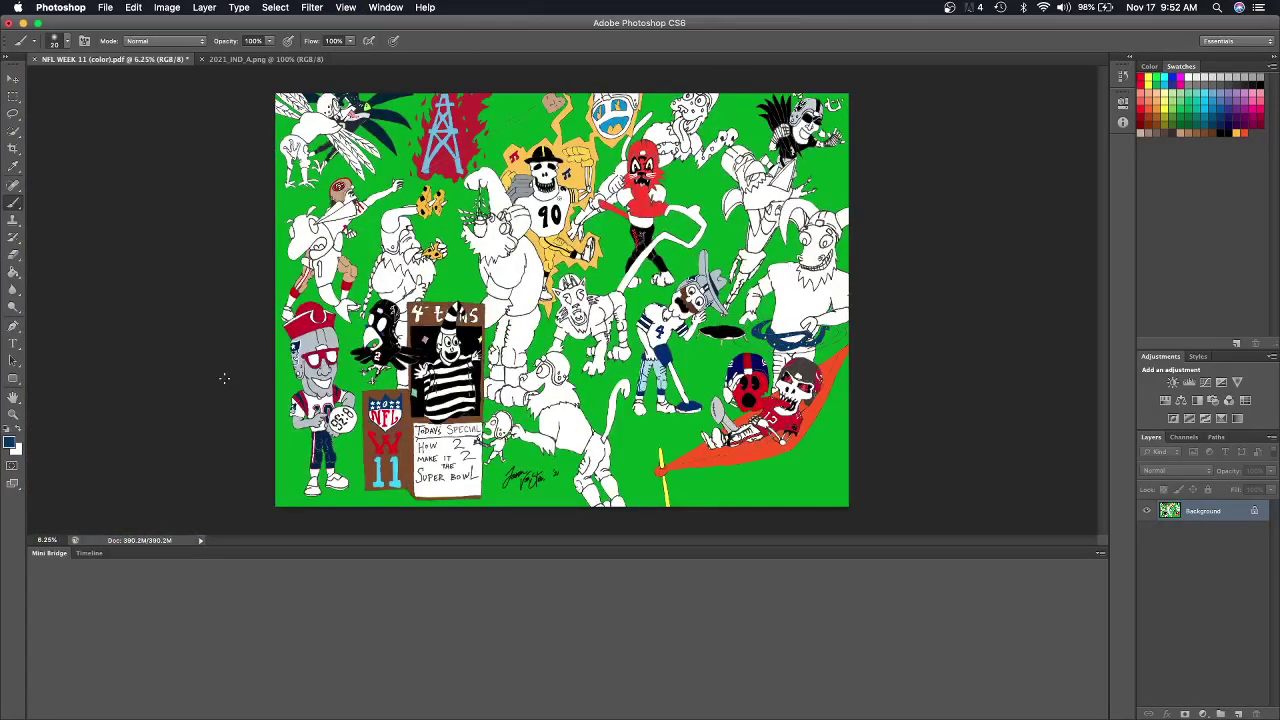